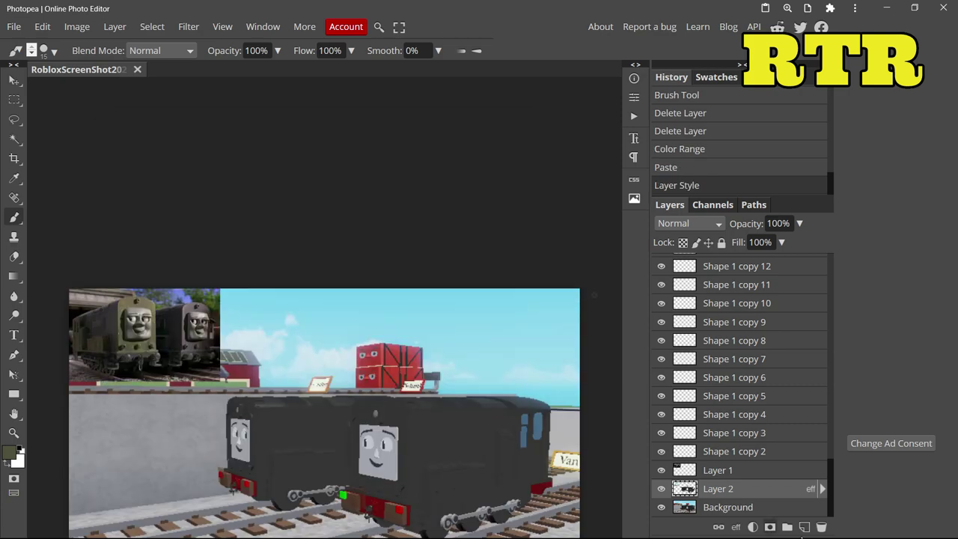
- Select the engines' dark bodywork on the Background layer by colour range and paste it as a new layer
click(753, 509)
click(152, 26)
click(182, 158)
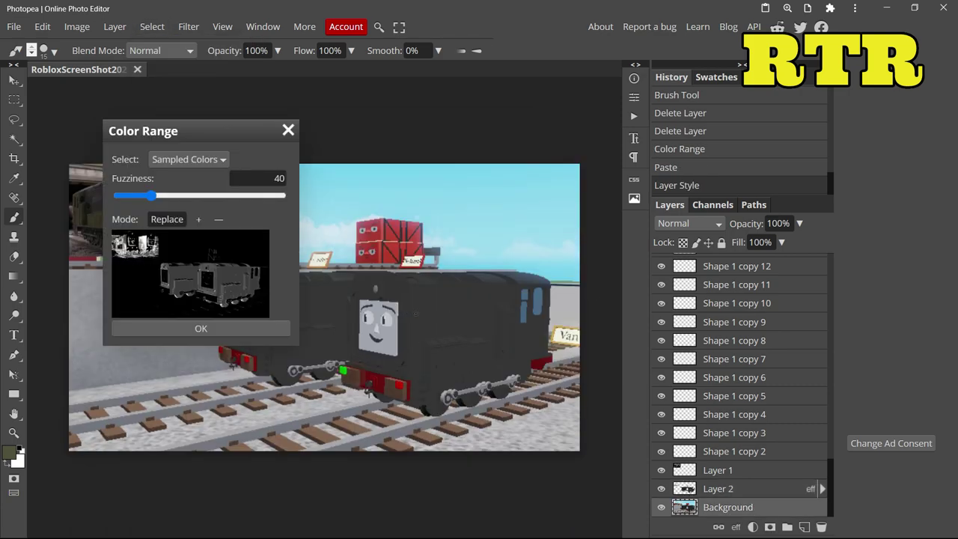
click(416, 314)
click(201, 328)
key(ctrl+c)
key(ctrl+v)
key(ctrl+b)
click(404, 131)
- Add a Color Overlay to Layer 3 and try a dark green shade, #25751b
right_click(731, 487)
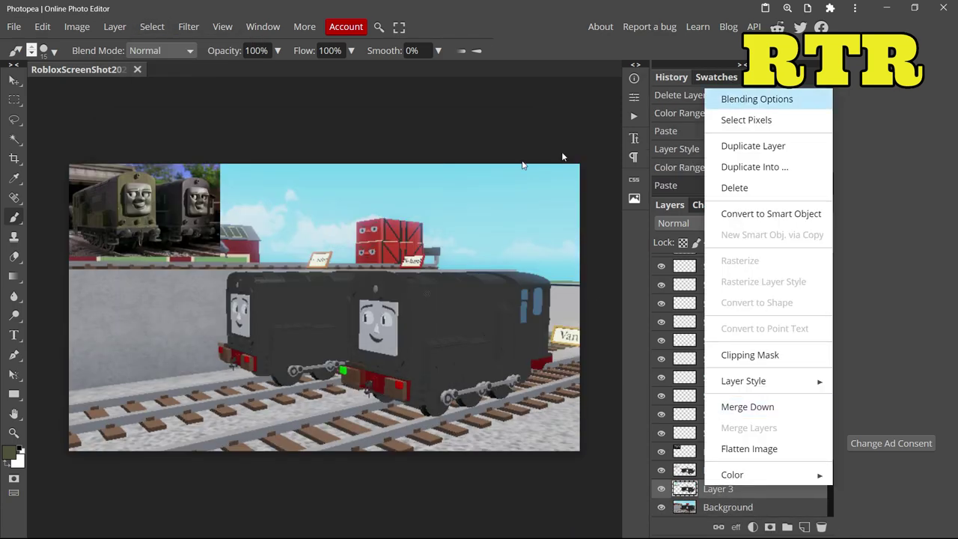
click(757, 98)
click(123, 301)
click(159, 303)
click(420, 212)
click(205, 261)
click(282, 271)
click(238, 245)
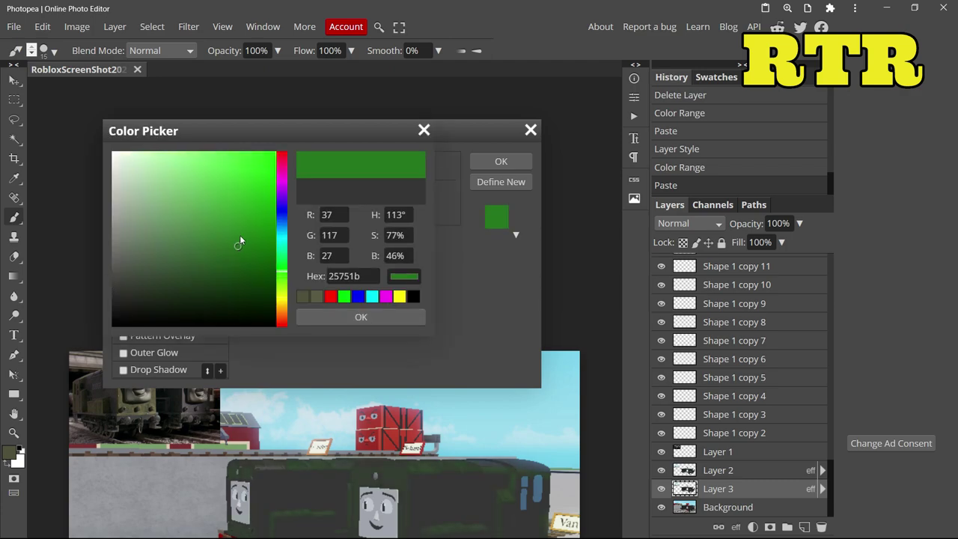
- Set Layer 3's overlay colour to olive green #728146 and apply the layer style
click(282, 298)
click(159, 258)
click(161, 245)
click(178, 211)
click(252, 288)
click(198, 243)
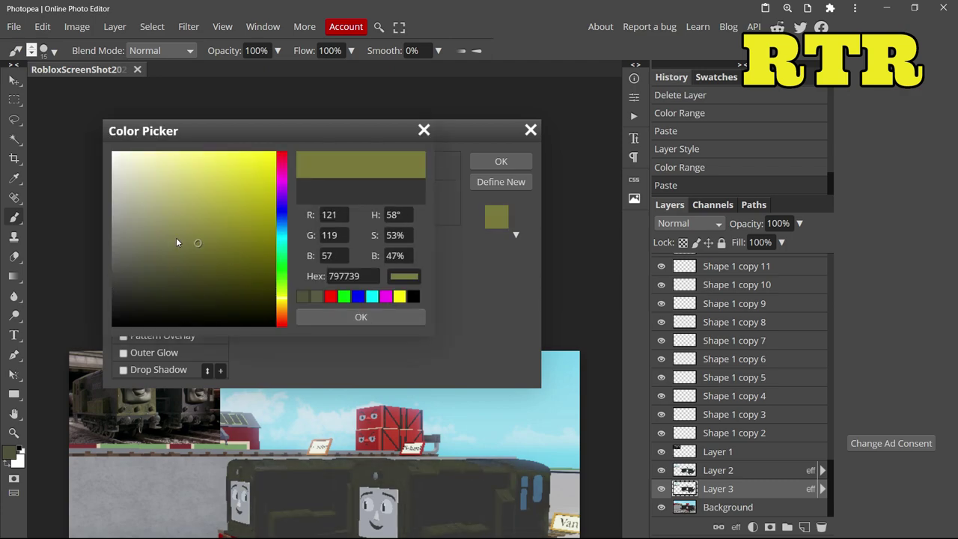
mouse_move(281, 285)
mouse_down()
mouse_move(281, 268)
mouse_move(281, 285)
mouse_up()
click(189, 236)
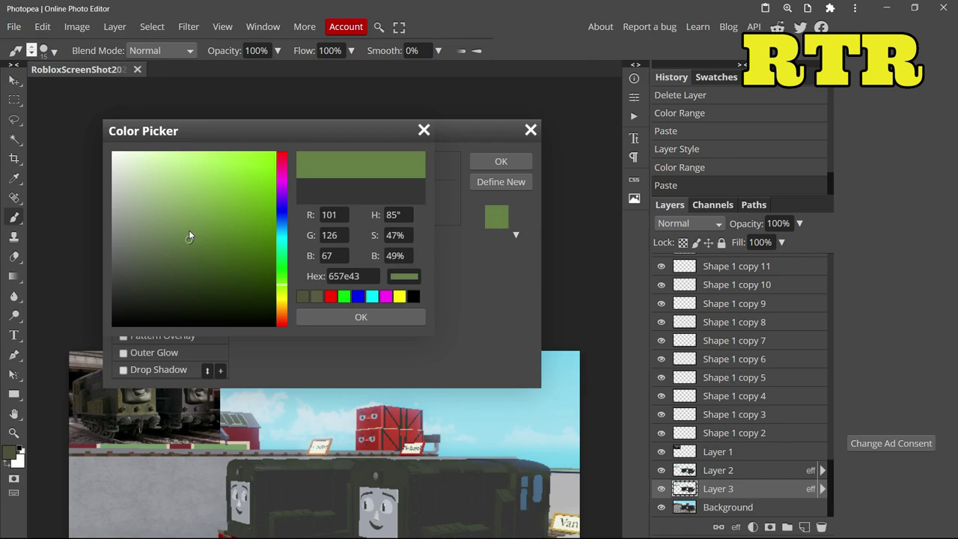
drag(190, 236, 186, 238)
click(282, 294)
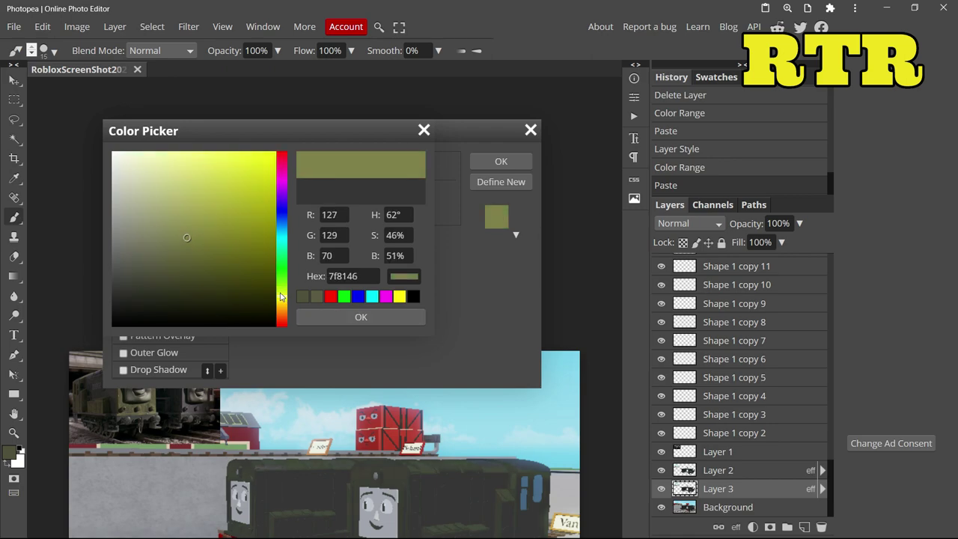
drag(282, 297, 283, 292)
click(361, 317)
click(501, 161)
- Move Layer 3 above Layer 2 and erase its green from the rear engine with a larger eraser
key(e)
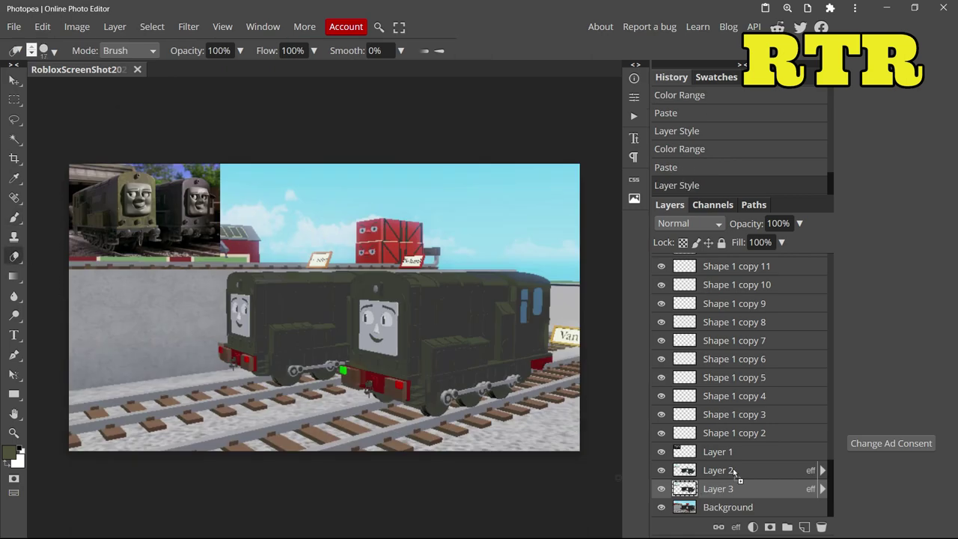
drag(735, 473, 734, 470)
click(53, 52)
click(149, 87)
mouse_move(236, 269)
mouse_down()
mouse_move(280, 329)
mouse_move(344, 307)
mouse_up()
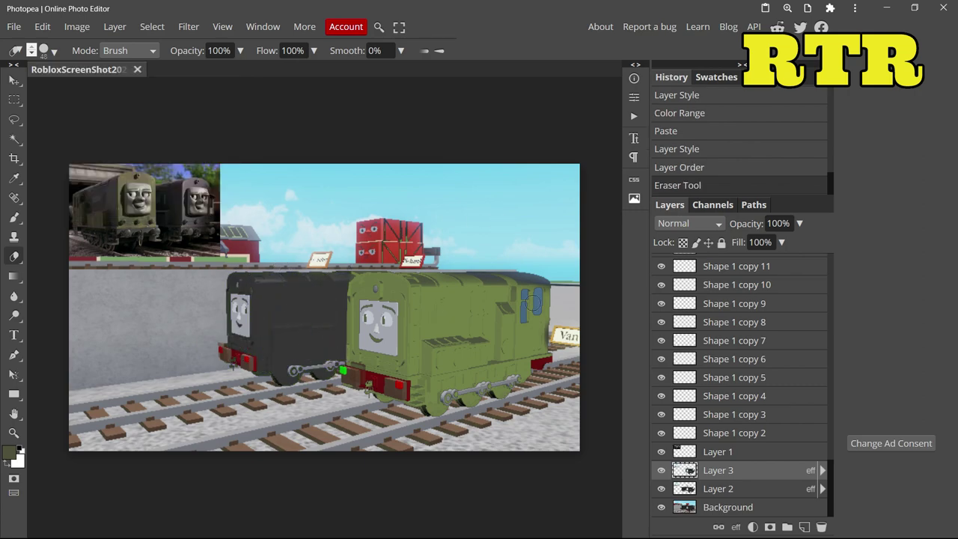
- Erase the green from the front engine's recessed side above the long side box
scroll(536, 301, up, 5)
mouse_move(135, 217)
mouse_down()
mouse_move(237, 214)
mouse_move(204, 257)
mouse_move(112, 249)
mouse_move(109, 414)
mouse_move(179, 413)
mouse_move(162, 318)
mouse_move(274, 294)
mouse_move(212, 424)
mouse_up()
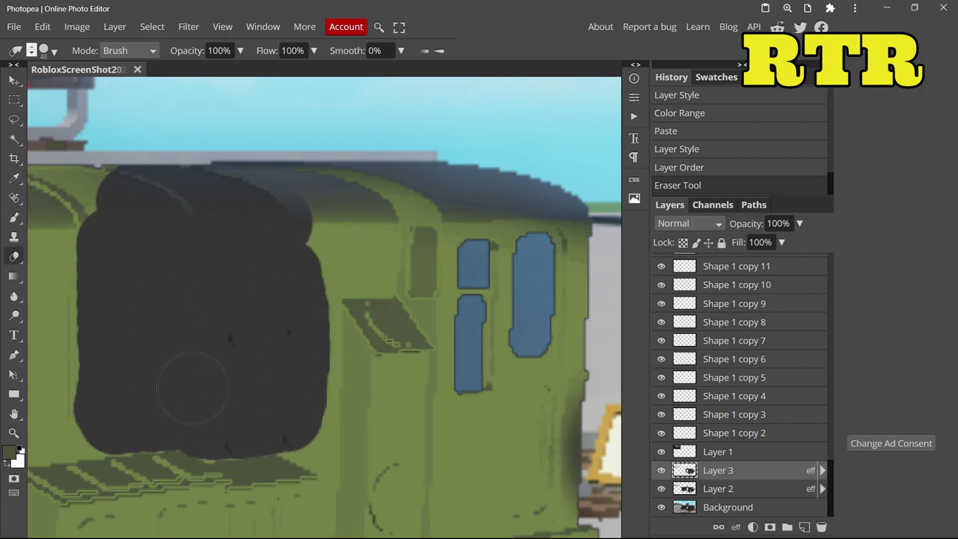
drag(193, 388, 197, 383)
scroll(330, 286, down, 1)
scroll(88, 331, up, 1)
mouse_move(109, 256)
mouse_down()
mouse_move(114, 199)
mouse_move(83, 269)
mouse_move(89, 426)
mouse_up()
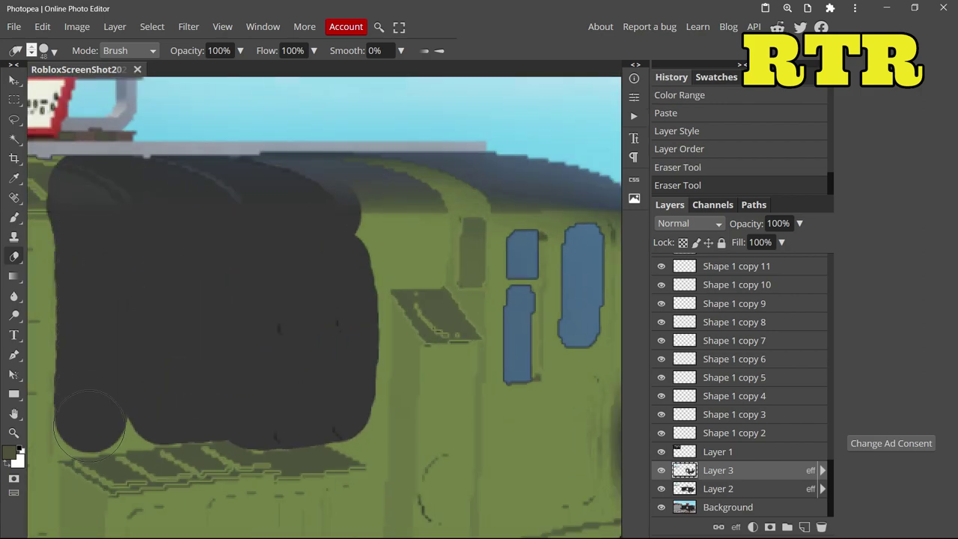
- Reduce the eraser to size 14 and clean the edges of the erased side area near the face and roof
click(53, 52)
drag(150, 88, 128, 89)
drag(68, 442, 66, 450)
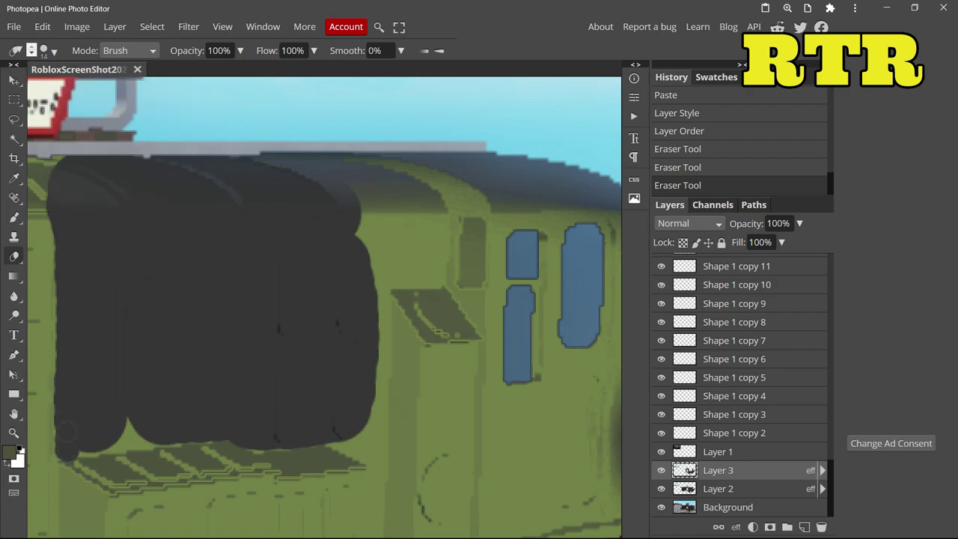
drag(153, 415, 156, 411)
scroll(172, 396, down, 3)
scroll(327, 275, up, 5)
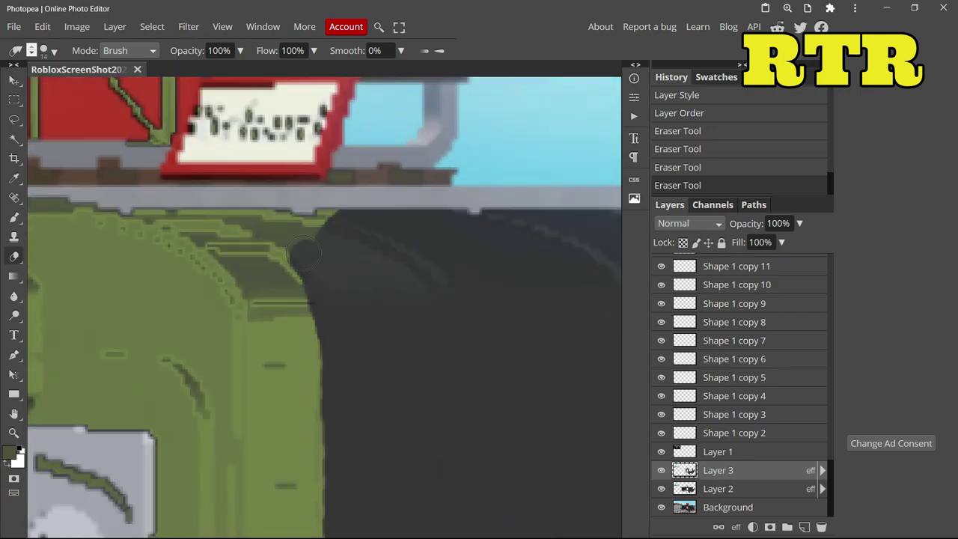
mouse_move(304, 253)
mouse_down()
mouse_move(152, 201)
mouse_move(317, 222)
mouse_up()
- Erase the green from the front engine's coupling, wheels, steps and underframe
scroll(345, 226, down, 8)
scroll(404, 383, up, 5)
drag(64, 369, 58, 337)
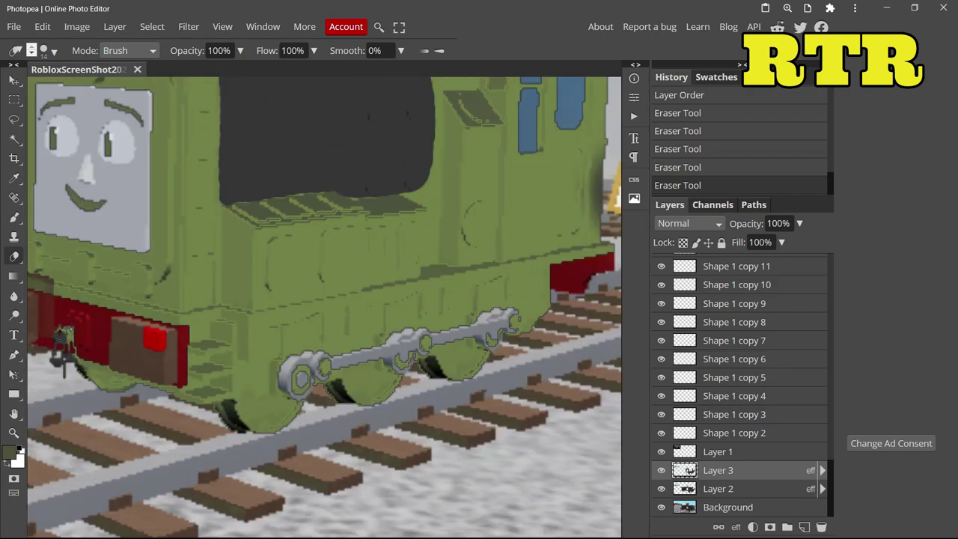
mouse_move(170, 388)
mouse_down()
mouse_move(292, 411)
mouse_move(359, 378)
mouse_move(468, 353)
mouse_up()
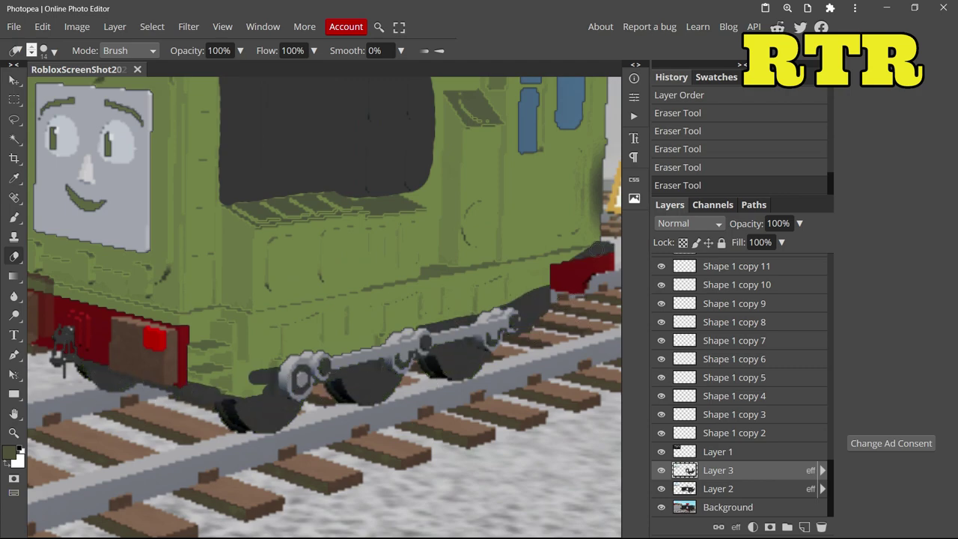
drag(304, 329, 548, 283)
mouse_move(391, 336)
mouse_down()
mouse_move(327, 330)
mouse_move(304, 351)
mouse_up()
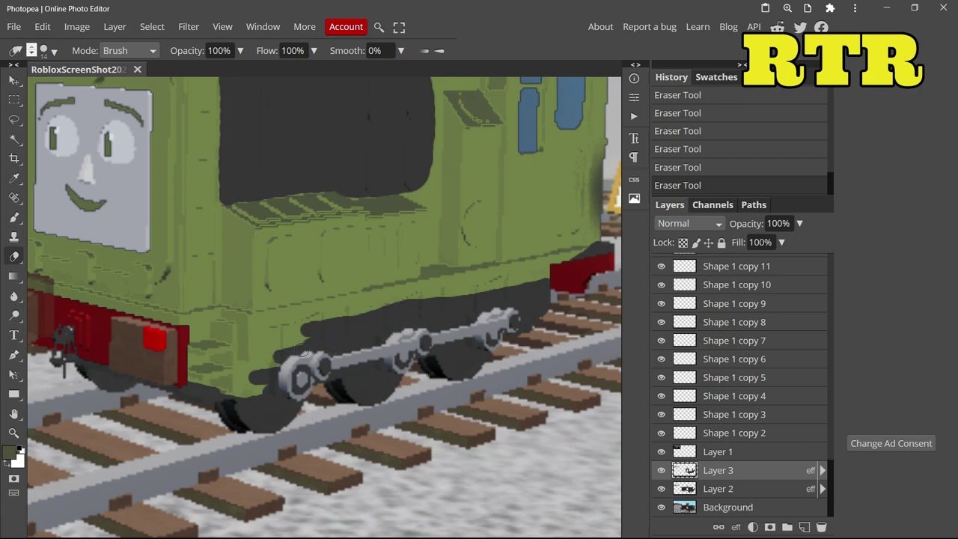
drag(238, 409, 192, 354)
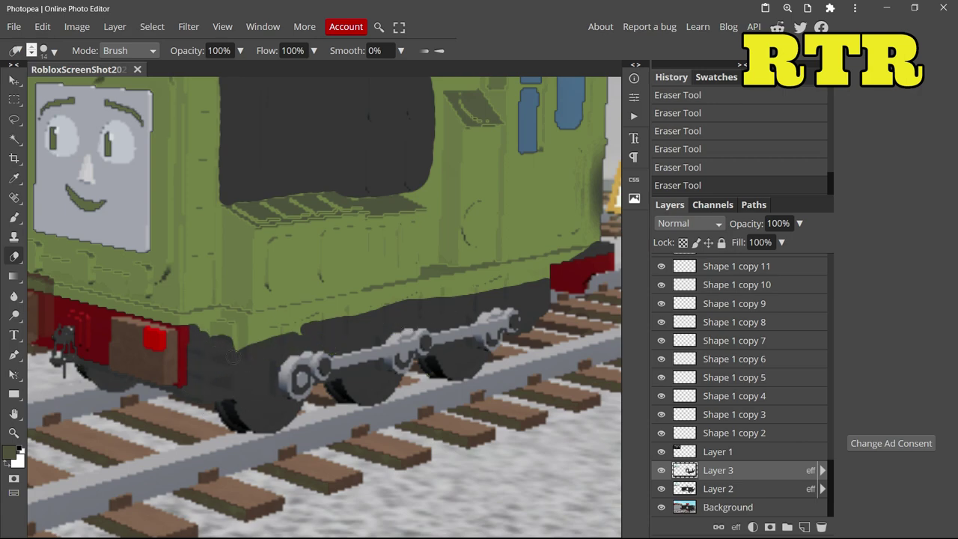
- Erase the green from the strip above the front buffer beam and along the rest of the footplate
drag(135, 310, 103, 304)
scroll(102, 305, down, 5)
scroll(341, 335, up, 7)
mouse_move(258, 303)
mouse_down()
mouse_move(320, 331)
mouse_move(301, 323)
mouse_move(461, 367)
mouse_up()
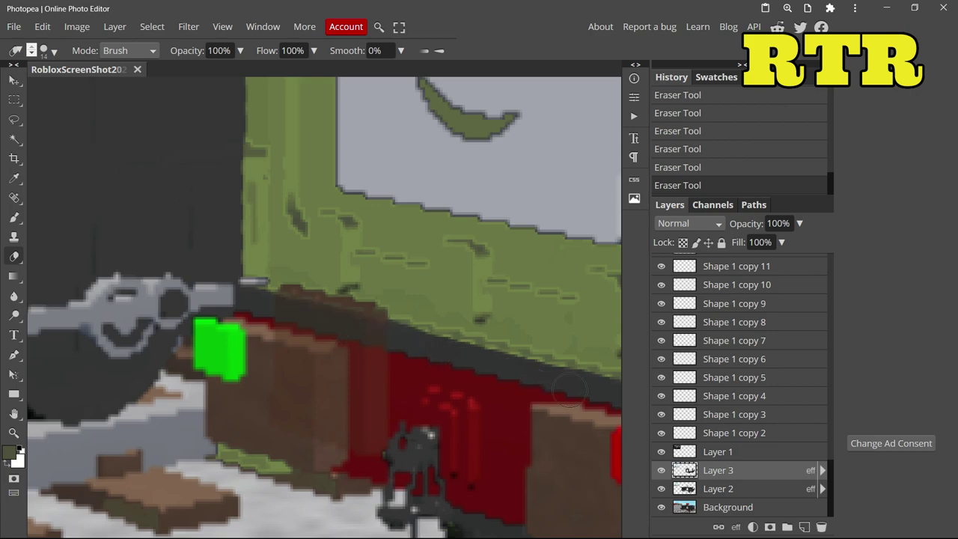
drag(569, 390, 215, 284)
scroll(374, 321, down, 3)
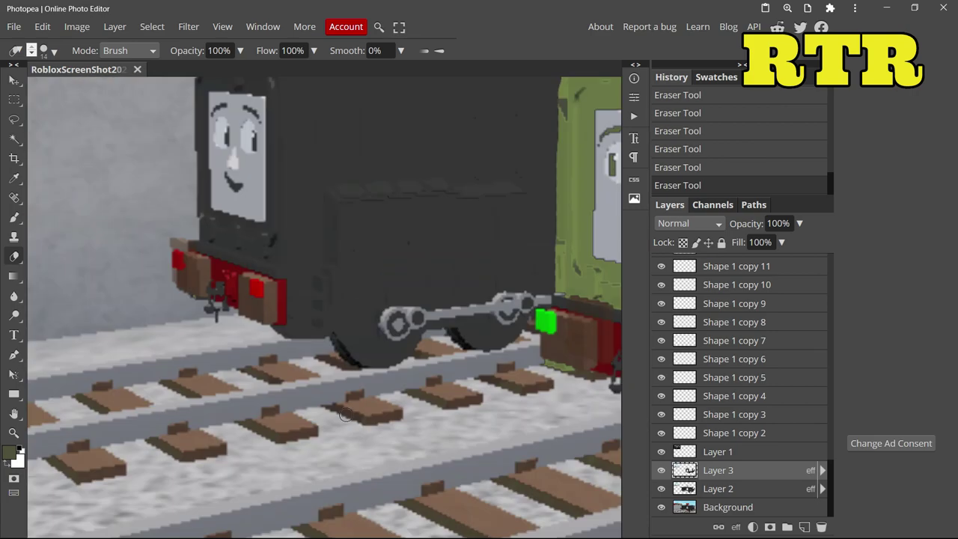
scroll(299, 359, up, 2)
scroll(262, 374, down, 3)
scroll(226, 393, up, 4)
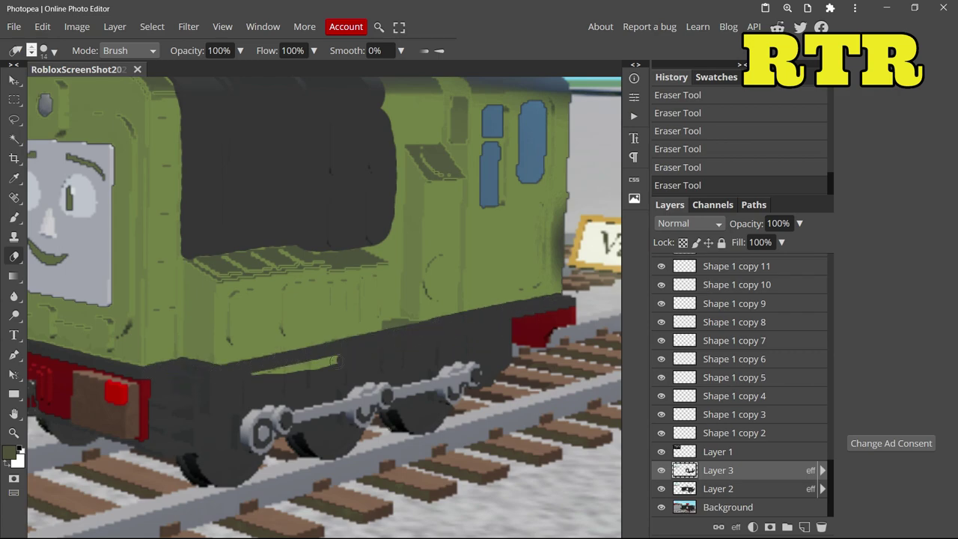
scroll(336, 361, down, 3)
scroll(336, 364, up, 5)
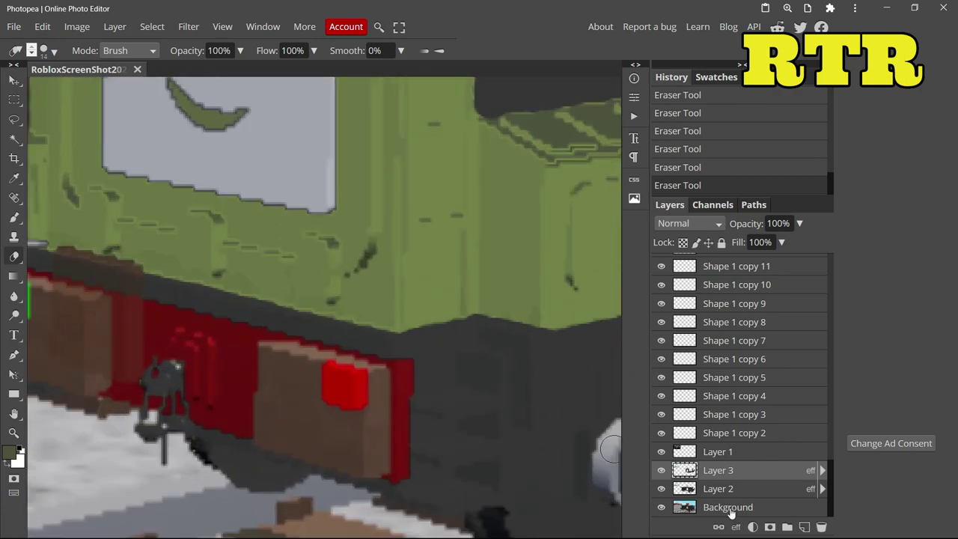
- Select the red parts of the front buffer beam on the Background layer with the Magic Wand
click(732, 512)
scroll(374, 337, down, 1)
click(14, 140)
click(404, 338)
shift+click(238, 322)
shift+click(129, 281)
shift+click(118, 329)
shift+click(390, 415)
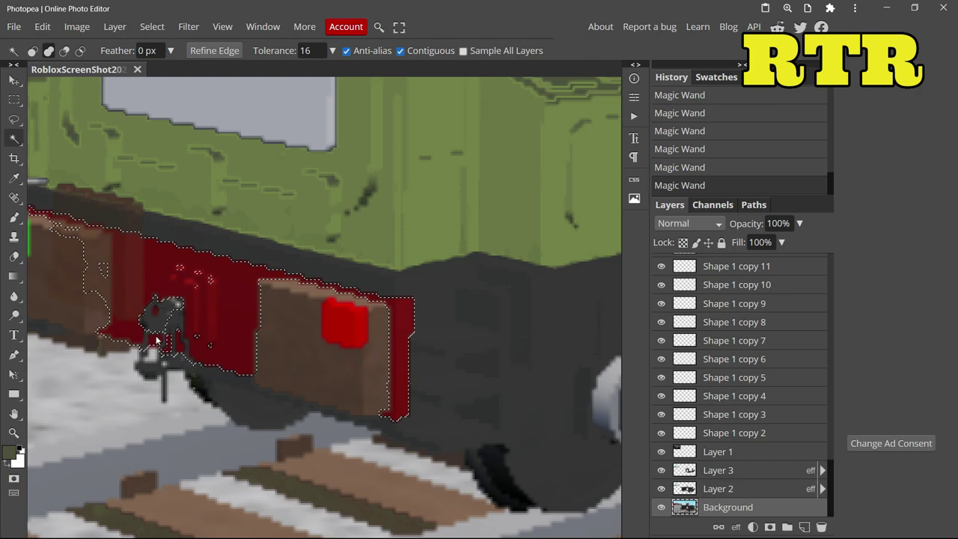
drag(156, 339, 227, 335)
click(228, 336)
click(711, 168)
- Reselect all red parts of the front buffer beam with the Magic Wand and include the rear red beam
click(402, 367)
shift+click(403, 330)
shift+click(388, 415)
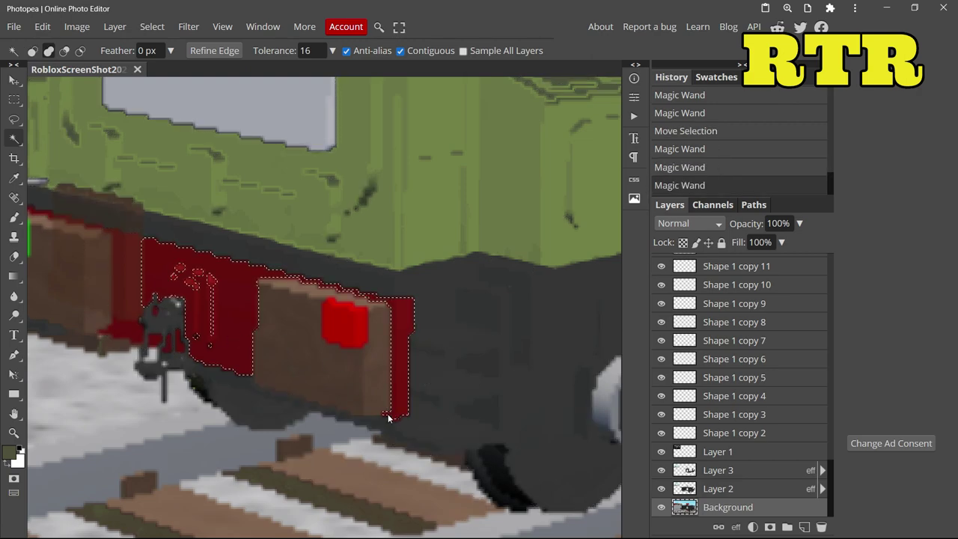
shift+click(133, 330)
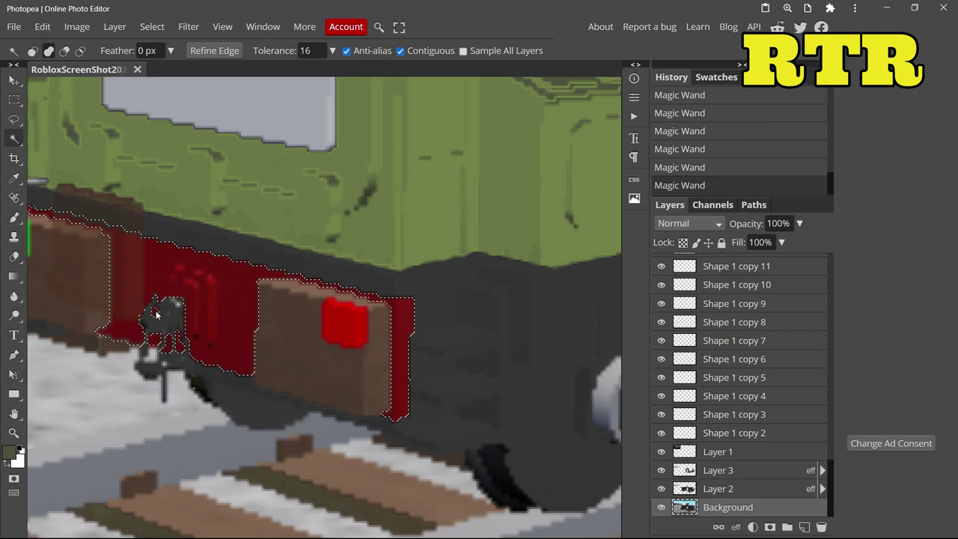
scroll(156, 315, down, 5)
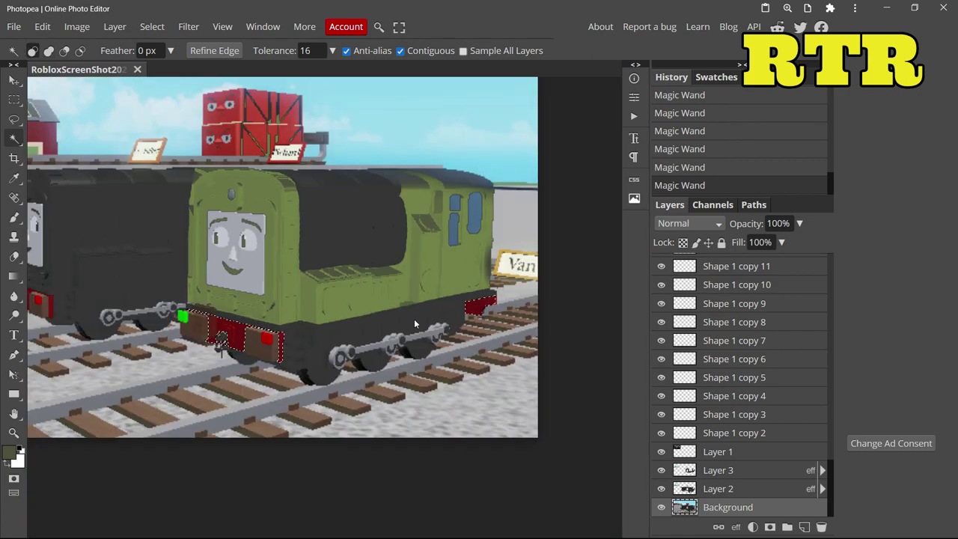
- Paste the selected red beams as a new layer and give it a dark grey #313232 Color Overlay
key(ctrl+c)
key(ctrl+v)
right_click(756, 490)
click(759, 94)
click(123, 302)
click(421, 211)
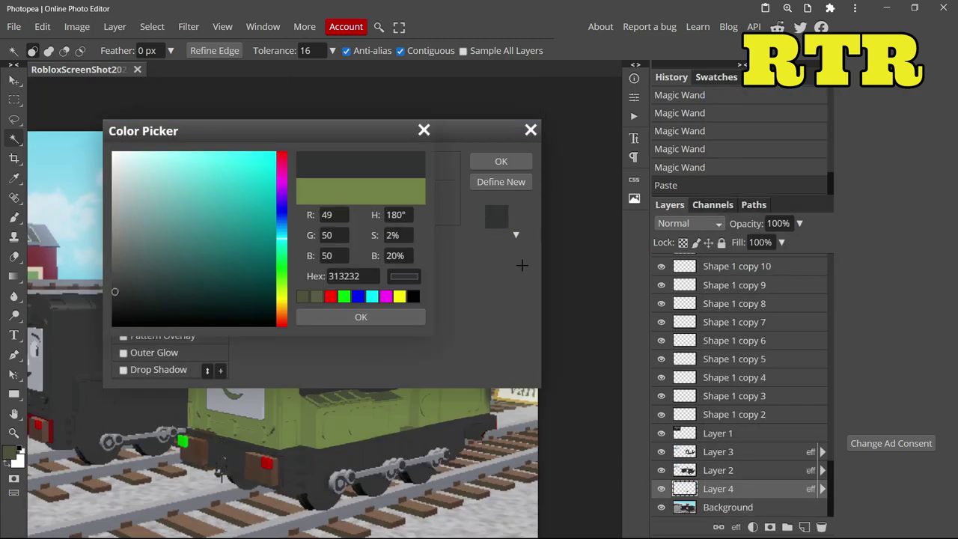
click(508, 161)
click(361, 316)
click(501, 161)
- On Layer 3, erase the green from the roof and side in front of the cab, including the gap behind the side box
scroll(425, 322, up, 5)
click(15, 80)
click(33, 314)
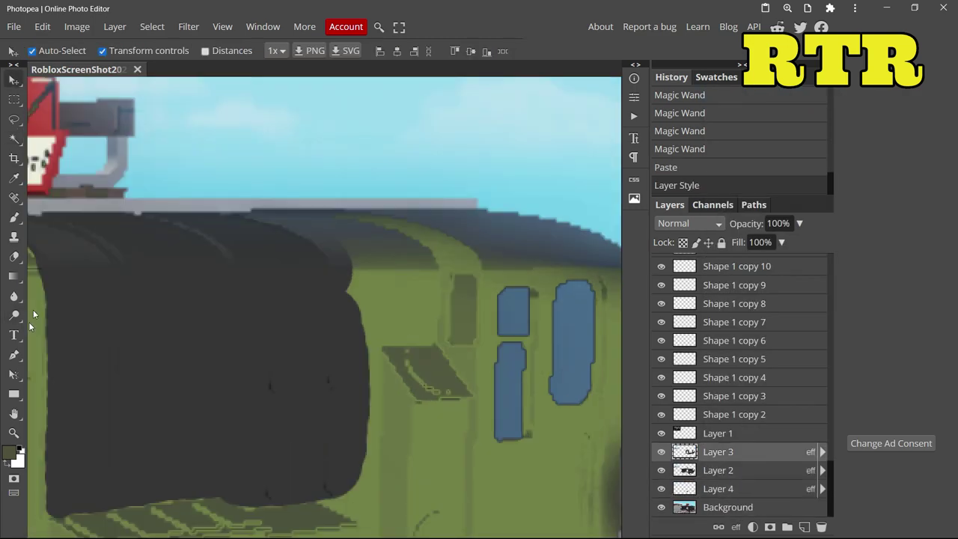
key(e)
scroll(330, 436, down, 2)
mouse_move(366, 453)
mouse_down()
mouse_move(378, 363)
mouse_move(355, 238)
mouse_up()
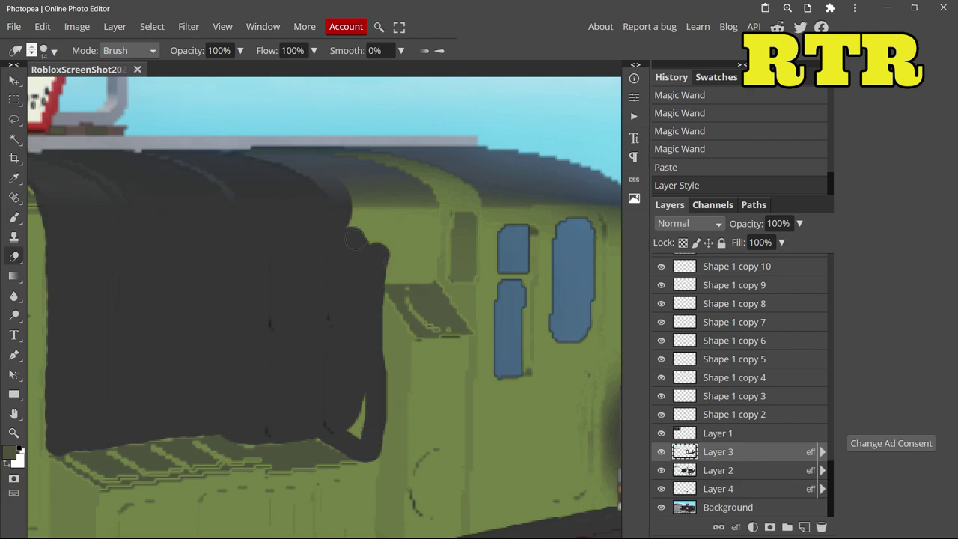
mouse_move(435, 216)
mouse_down()
mouse_move(440, 274)
mouse_move(427, 197)
mouse_up()
key(ctrl+z)
mouse_move(289, 168)
mouse_down()
mouse_move(348, 182)
mouse_move(421, 228)
mouse_move(350, 265)
mouse_move(406, 264)
mouse_up()
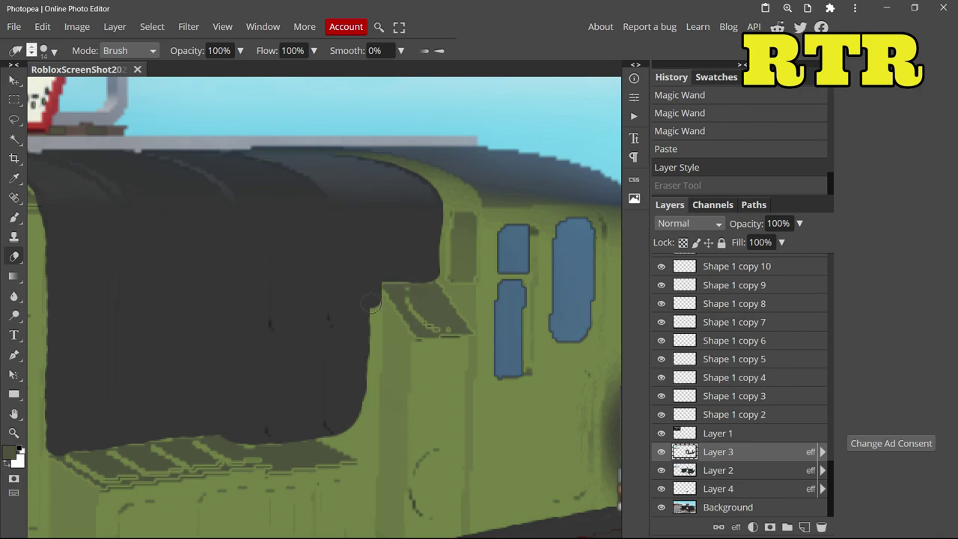
scroll(370, 322, down, 3)
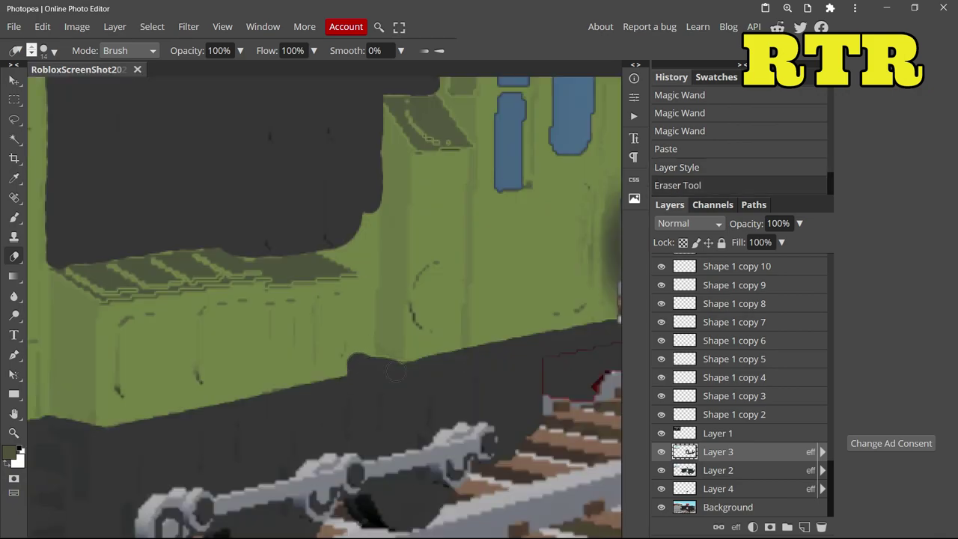
drag(368, 318, 371, 195)
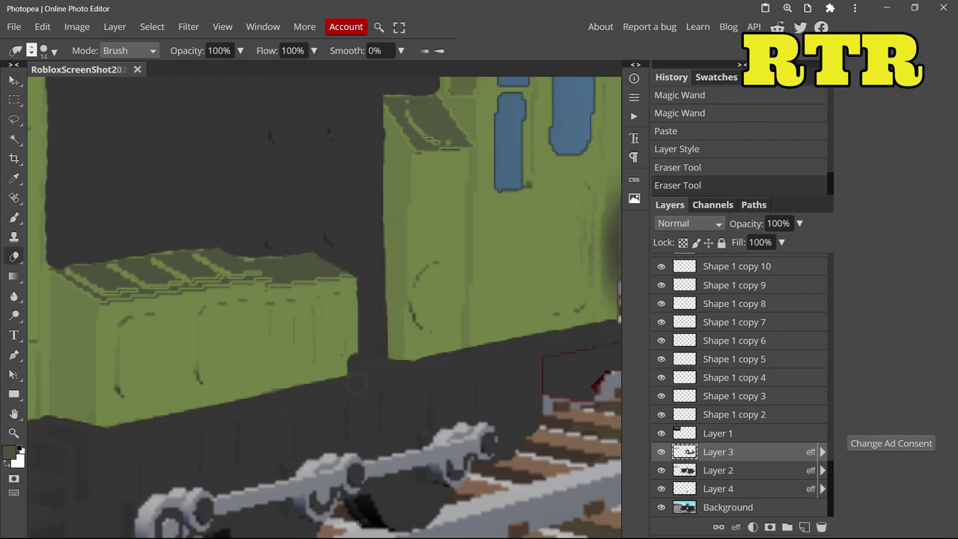
- Select the cab roof's blue-grey colour range on the Background layer and copy it
scroll(356, 383, down, 5)
scroll(554, 251, up, 5)
click(721, 507)
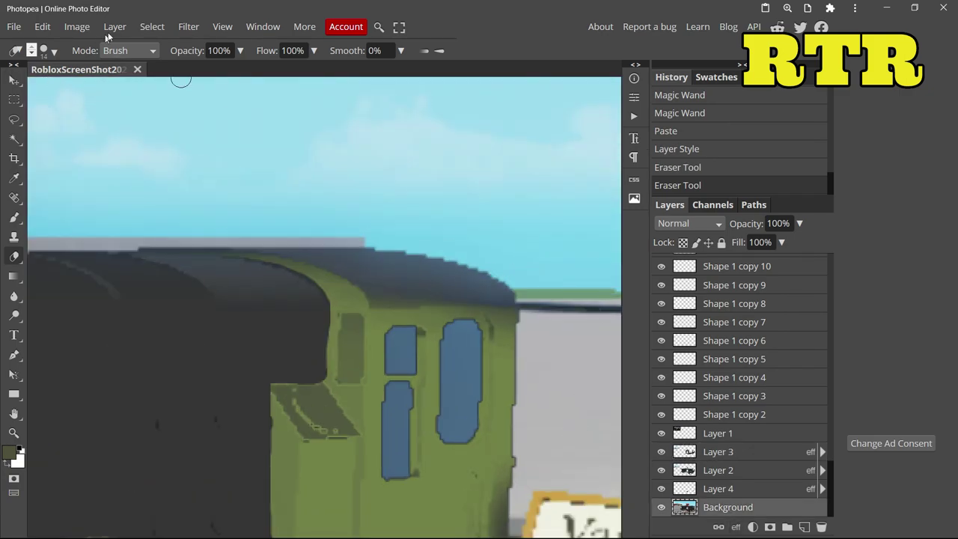
click(152, 27)
click(177, 161)
click(391, 274)
click(199, 327)
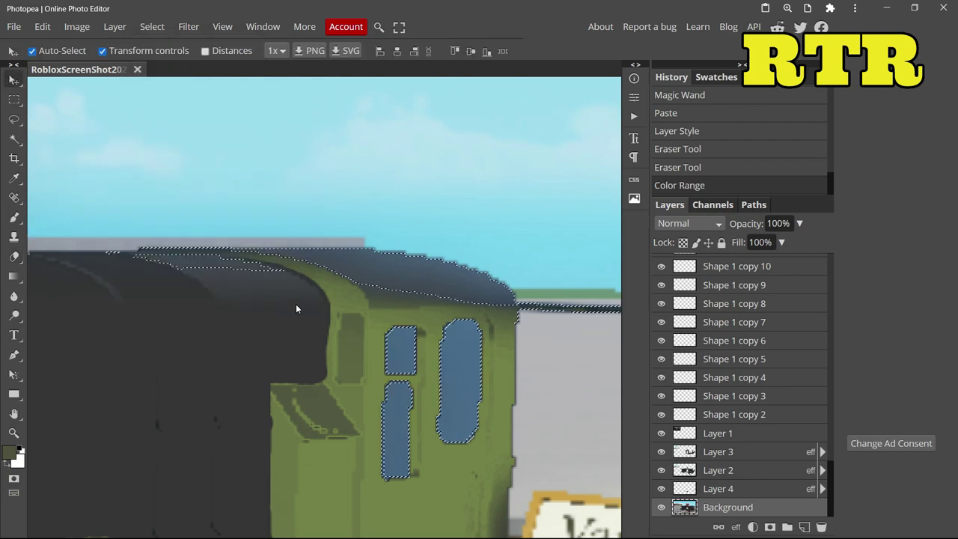
key(ctrl+c)
- Paste the copied cab roof area as a new layer and give it an olive green #728146 Color Overlay
key(ctrl+v)
right_click(723, 490)
click(736, 97)
click(124, 303)
click(496, 216)
click(315, 434)
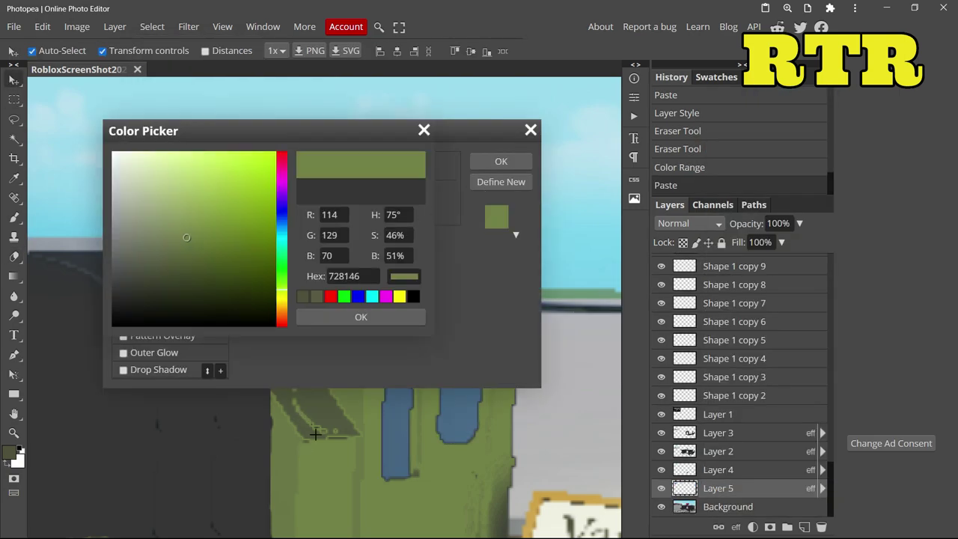
click(369, 314)
click(501, 162)
- Move the recoloured cab roof layer above Layer 3 and delete it
drag(778, 486, 775, 425)
right_click(709, 429)
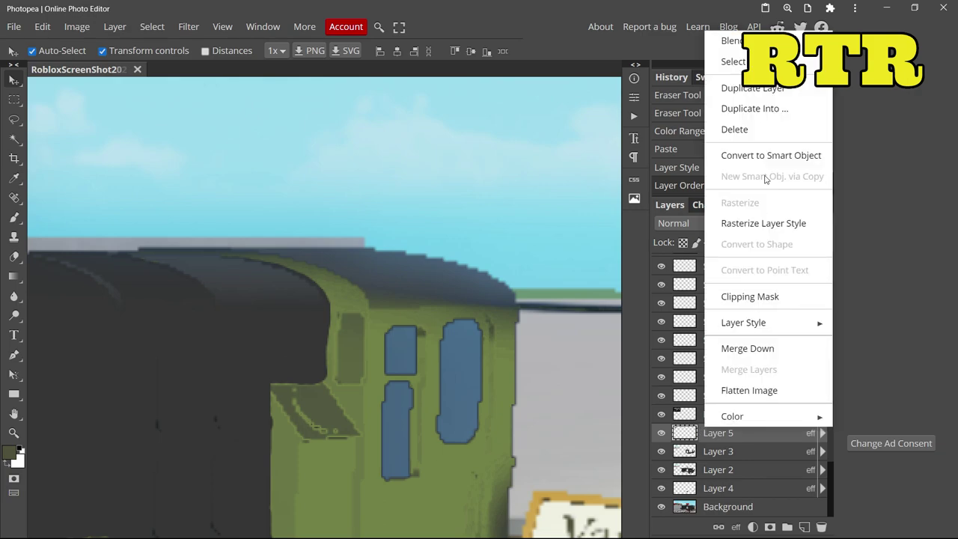
click(735, 130)
- Paste the copied cab roof area as a new layer and apply the olive green Color Overlay to it
key(ctrl+v)
right_click(722, 450)
click(768, 359)
right_click(748, 455)
click(745, 69)
click(125, 302)
scroll(297, 457, up, 2)
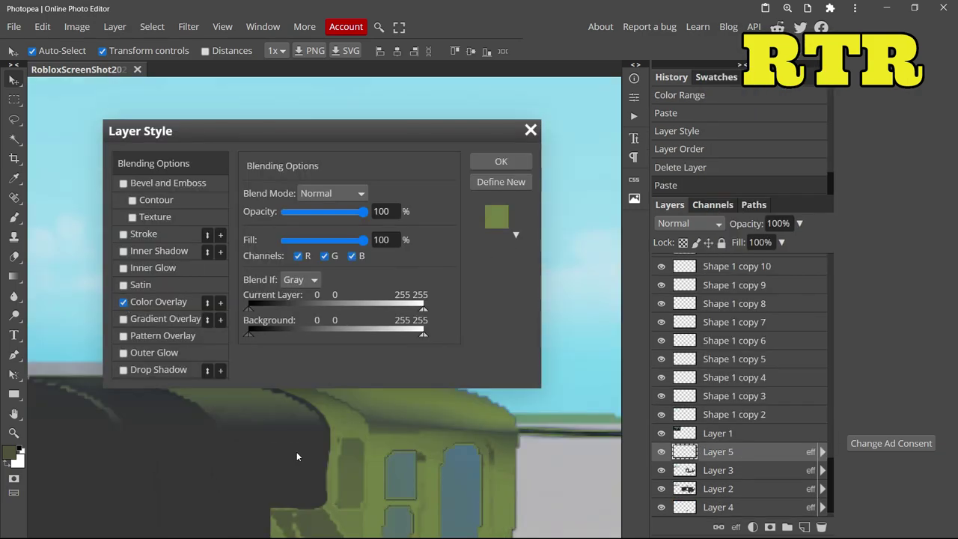
click(501, 161)
- Erase the excess green from the hood in front of the cab on Layer 5, and clean up stray spots on Layer 3
key(e)
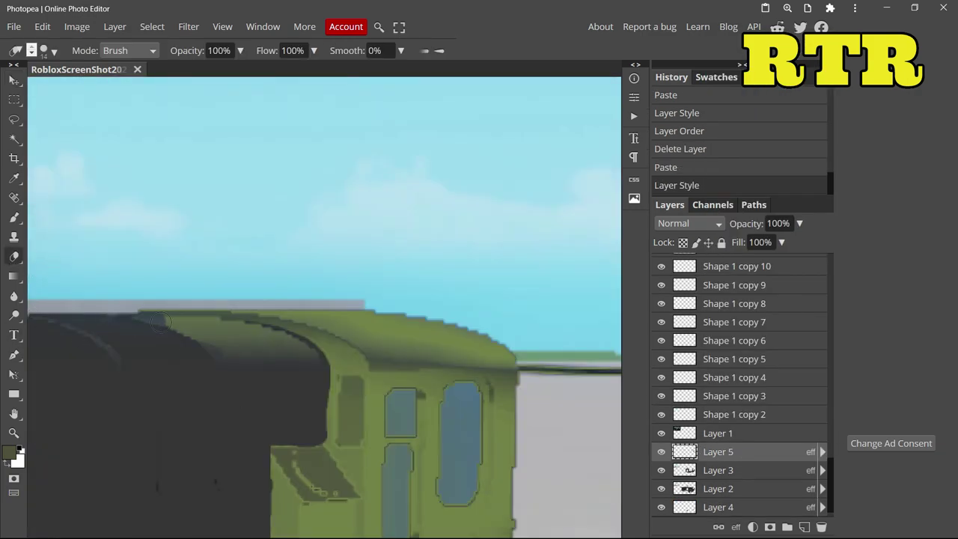
drag(157, 321, 245, 359)
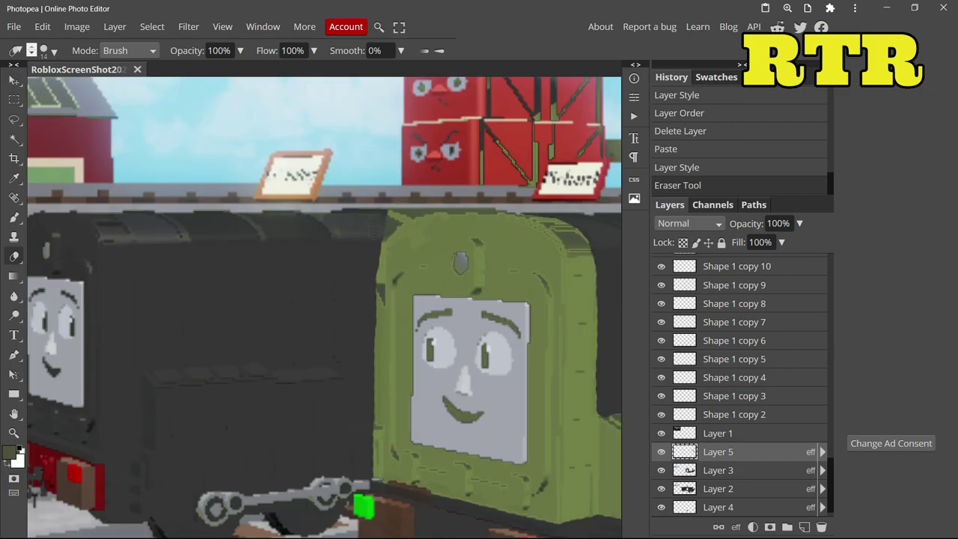
click(776, 470)
click(355, 242)
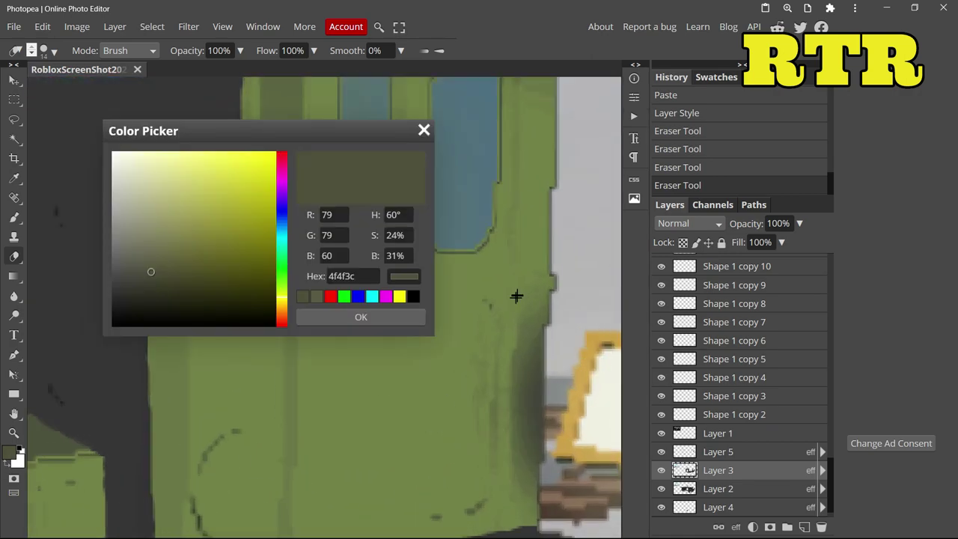
- Sample the cab's olive green as the foreground colour and brush over the dark smudges on the rear cab side on Layer 3
click(516, 297)
click(361, 317)
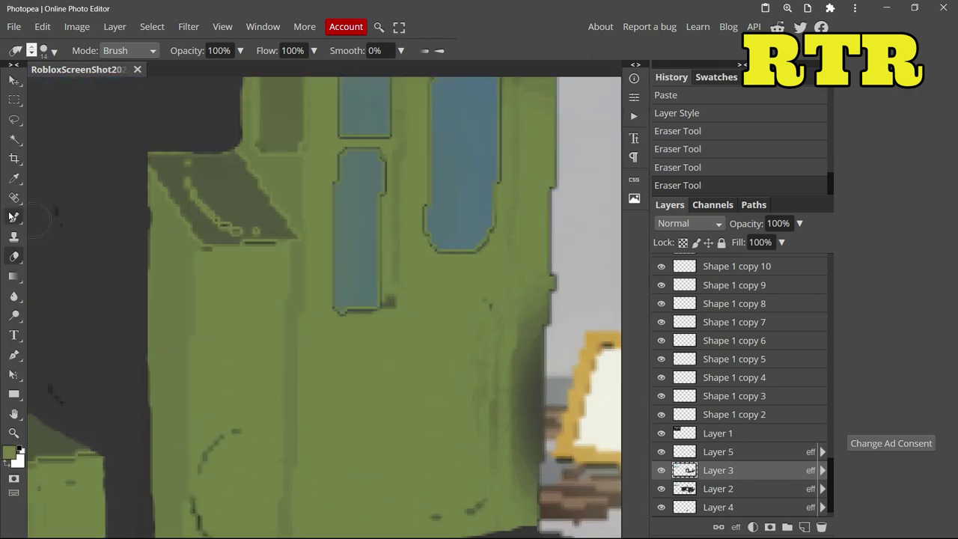
click(14, 218)
mouse_move(531, 270)
mouse_down()
mouse_move(527, 501)
mouse_move(505, 384)
mouse_move(476, 434)
mouse_up()
scroll(450, 411, down, 2)
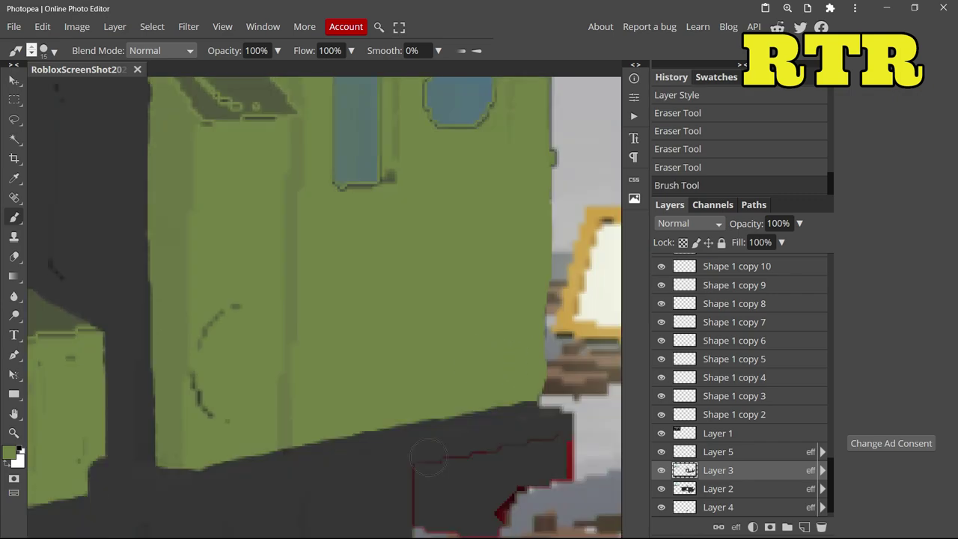
- Paint the cab's rear edge and the roof area above the windows solid olive green on Layer 3
scroll(369, 356, up, 3)
mouse_move(528, 138)
mouse_down()
mouse_move(519, 110)
mouse_move(539, 213)
mouse_up()
scroll(539, 214, up, 5)
mouse_move(321, 284)
mouse_down()
mouse_move(375, 282)
mouse_move(420, 258)
mouse_move(506, 294)
mouse_up()
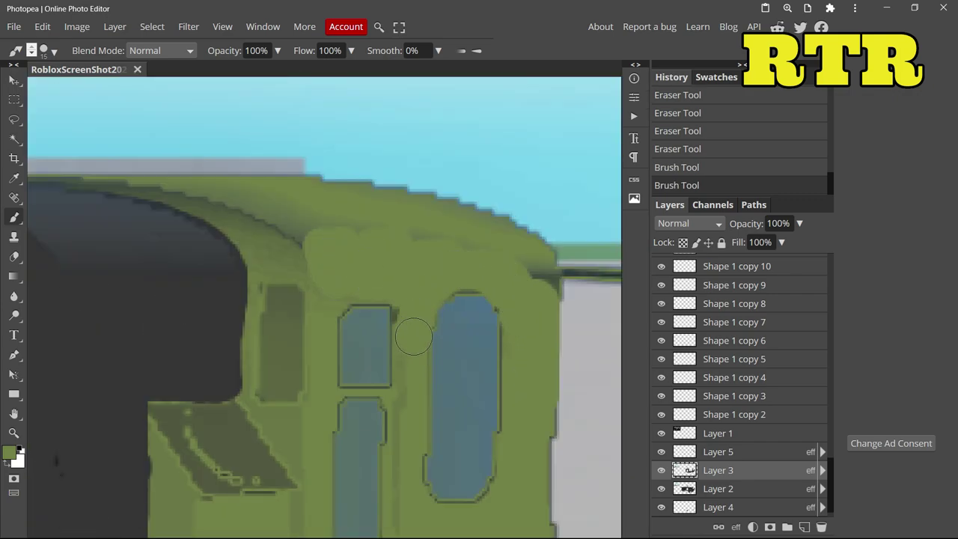
mouse_move(386, 255)
mouse_down()
mouse_move(47, 164)
mouse_move(136, 167)
mouse_move(466, 216)
mouse_up()
- Clean up the cab roof's outline with the eraser and fill its thin upper edge using a 4 px olive green brush
click(15, 256)
click(15, 218)
click(54, 51)
drag(132, 88, 124, 88)
scroll(128, 285, up, 3)
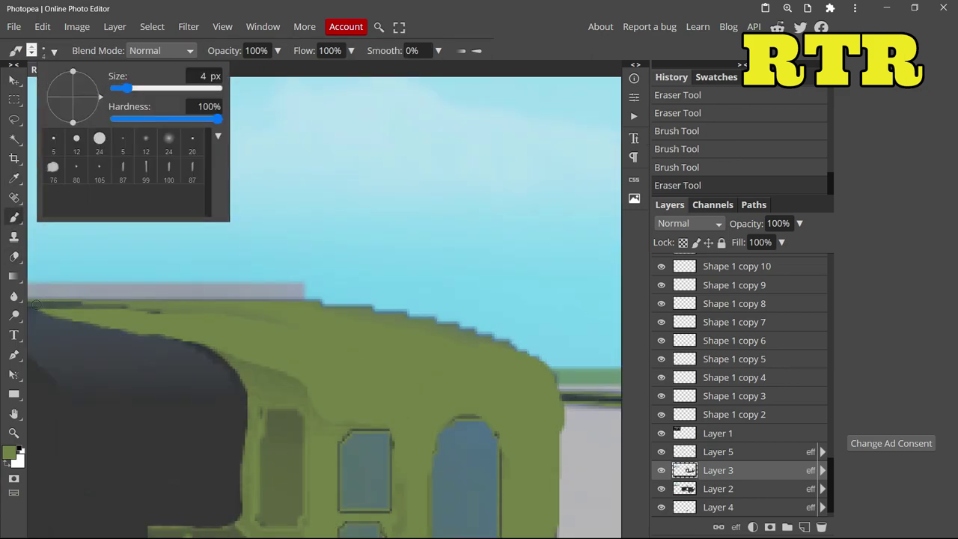
mouse_move(35, 303)
mouse_down()
mouse_move(185, 299)
mouse_move(284, 280)
mouse_up()
click(11, 253)
- Blur the paint along the cab roof's front edge, around the windows and down the rear side
click(14, 296)
scroll(298, 336, down, 1)
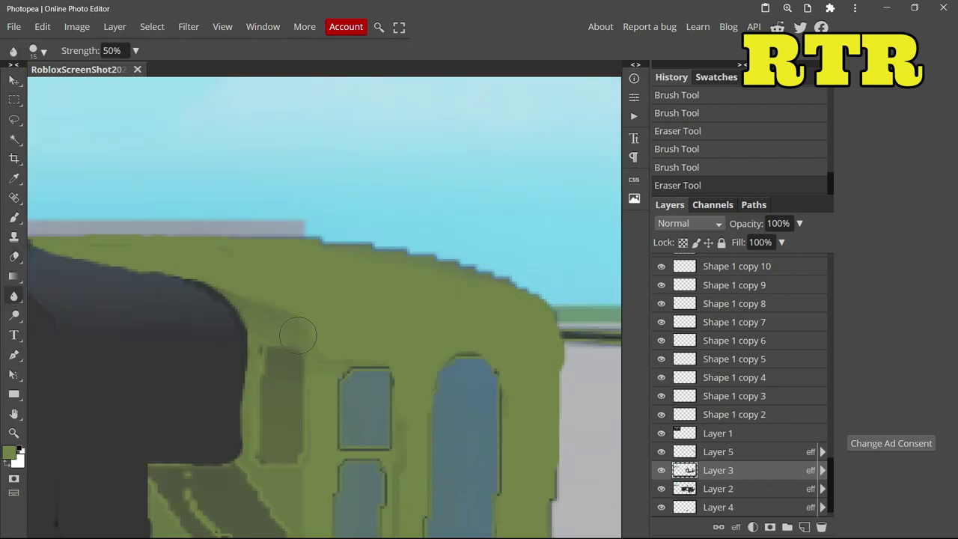
drag(187, 280, 59, 246)
drag(460, 366, 500, 390)
scroll(529, 334, down, 2)
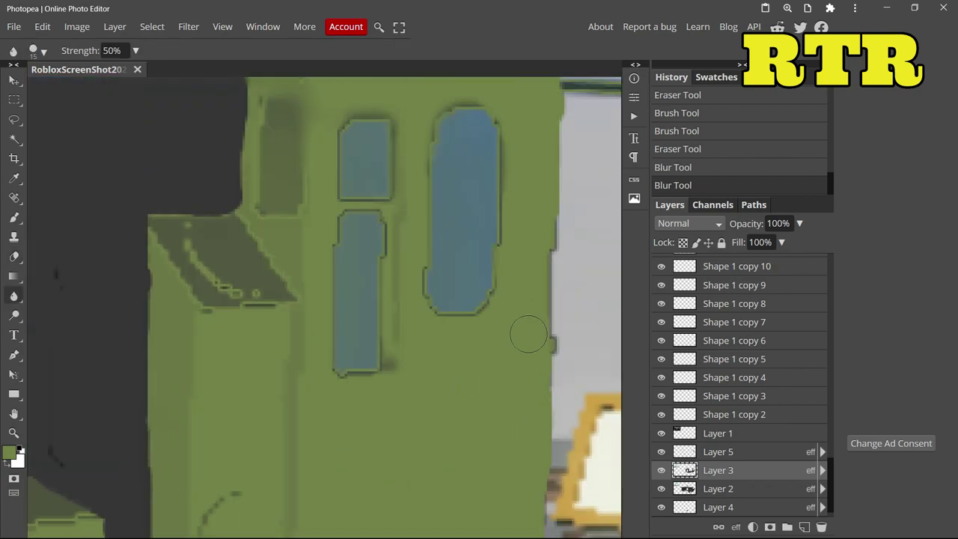
scroll(528, 225, up, 1)
drag(528, 224, 539, 292)
scroll(538, 296, down, 10)
scroll(502, 273, up, 10)
- Erase the stray green around the front of the cab on Layer 3
click(15, 257)
mouse_move(311, 333)
mouse_down()
mouse_move(449, 378)
mouse_move(258, 318)
mouse_up()
scroll(176, 322, down, 10)
scroll(103, 229, up, 5)
scroll(418, 321, down, 4)
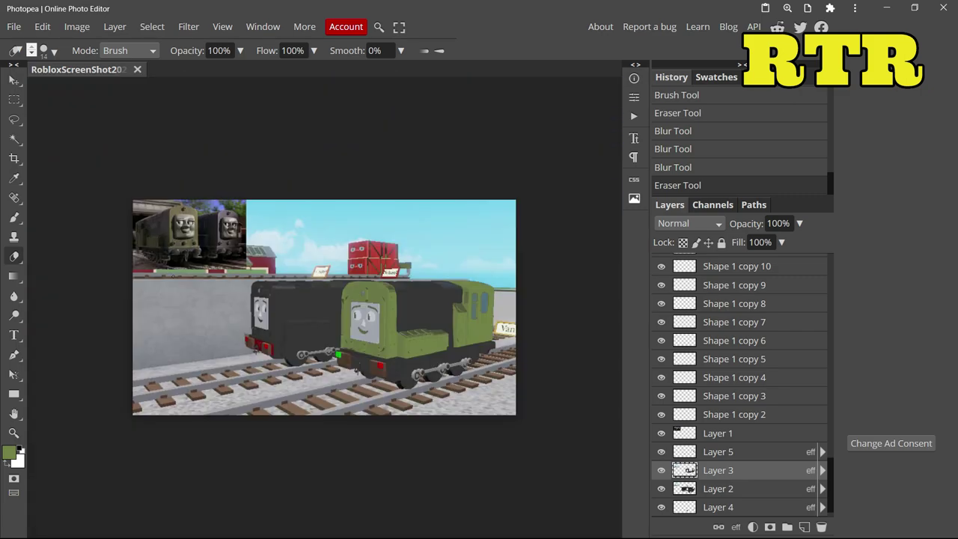
- Erase the green from the front engine's pupils, eyebrows and mouth on Layer 3
scroll(418, 321, up, 9)
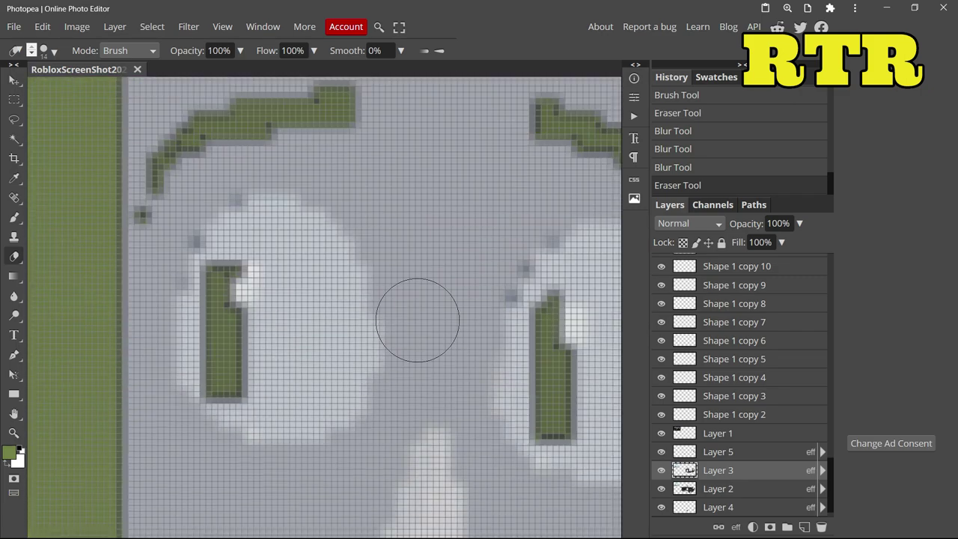
scroll(417, 321, down, 5)
mouse_move(449, 341)
mouse_down()
mouse_move(403, 347)
mouse_move(368, 287)
mouse_up()
scroll(363, 287, up, 2)
drag(355, 290, 347, 329)
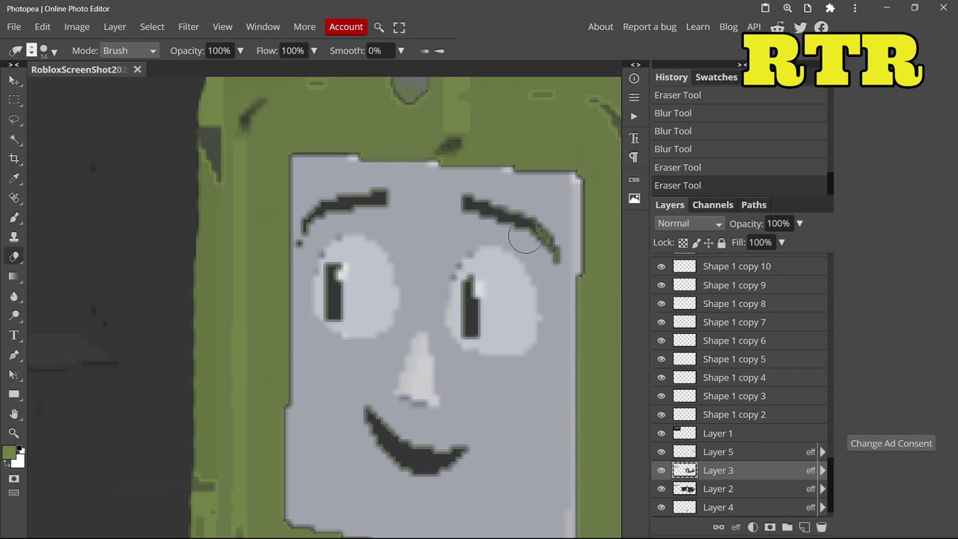
drag(526, 238, 537, 246)
scroll(526, 238, down, 5)
scroll(468, 328, up, 3)
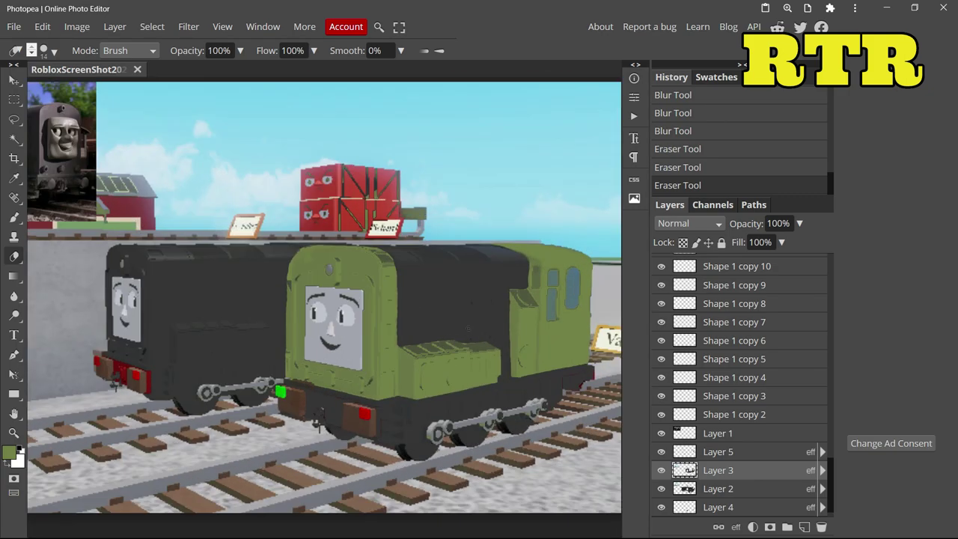
- Change Layer 2's Color Overlay to the dark greenish grey #454742
scroll(468, 328, down, 2)
scroll(225, 274, up, 2)
scroll(224, 274, down, 2)
scroll(359, 292, up, 2)
click(14, 80)
right_click(720, 490)
click(744, 100)
click(159, 302)
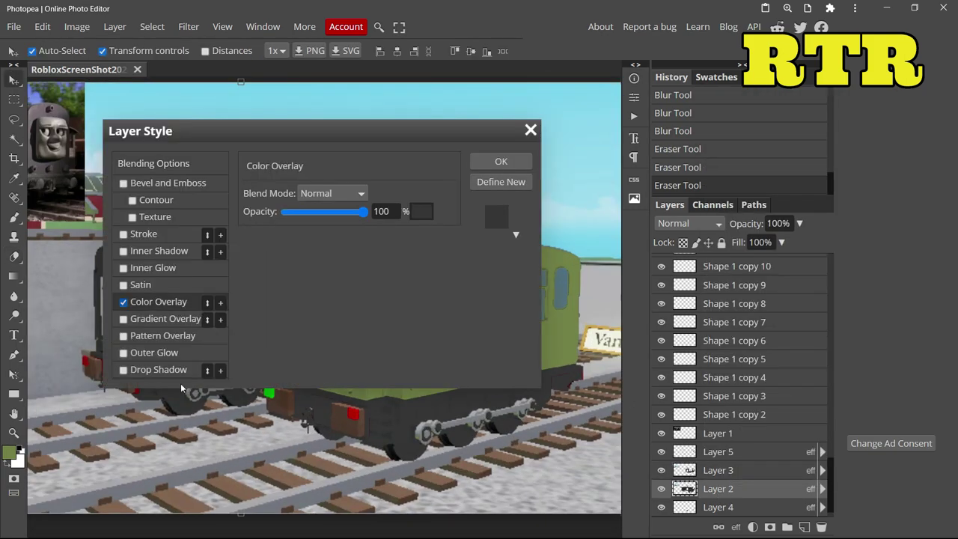
scroll(181, 390, up, 2)
click(422, 211)
click(239, 422)
scroll(239, 422, down, 2)
click(361, 317)
click(500, 162)
- Try to erase the grey overlay from the front engine's wheels on Layer 2, and revert the erasing
key(e)
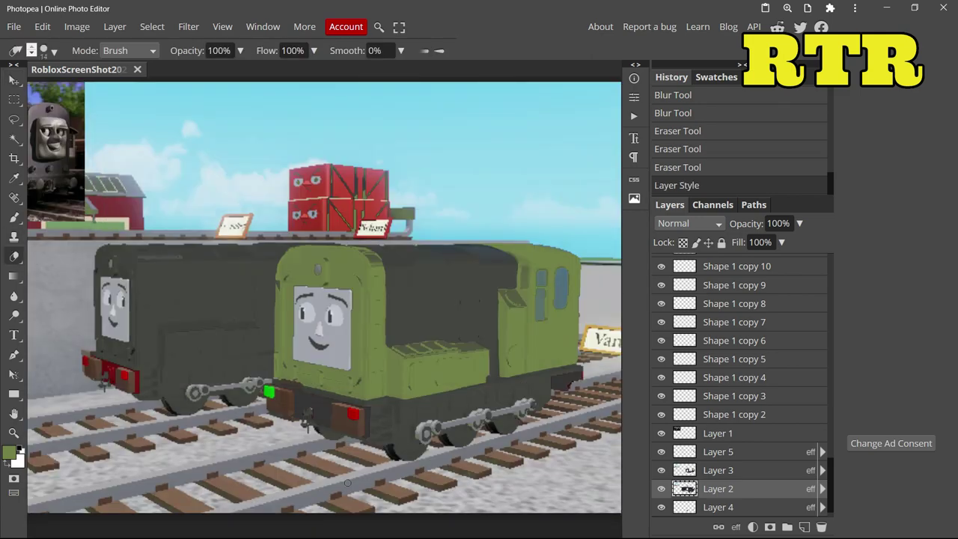
scroll(347, 483, up, 5)
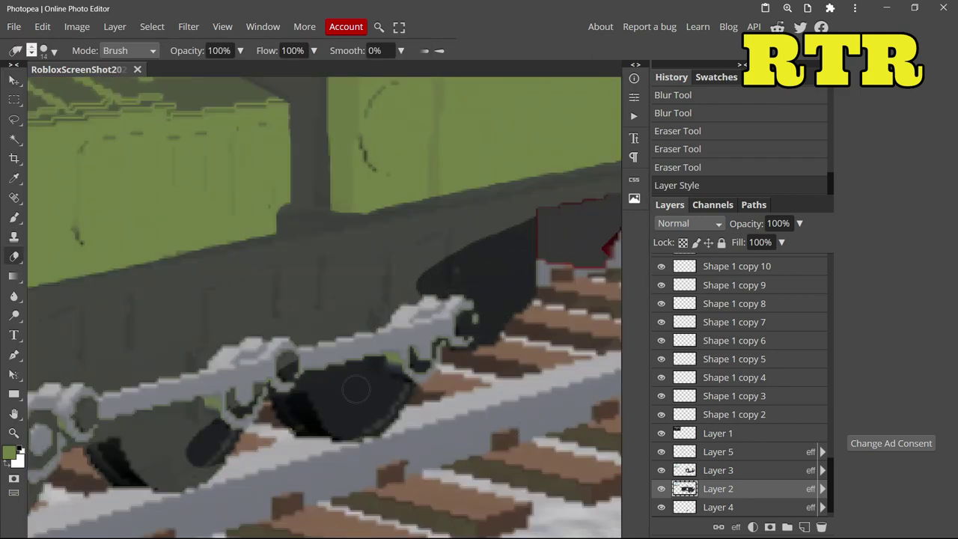
mouse_move(356, 389)
mouse_down()
mouse_move(150, 468)
mouse_move(232, 396)
mouse_move(292, 292)
mouse_move(513, 231)
mouse_move(430, 237)
mouse_up()
scroll(404, 243, down, 3)
scroll(189, 352, up, 2)
mouse_move(243, 432)
mouse_down()
mouse_move(308, 457)
mouse_move(251, 430)
mouse_move(386, 370)
mouse_up()
click(697, 151)
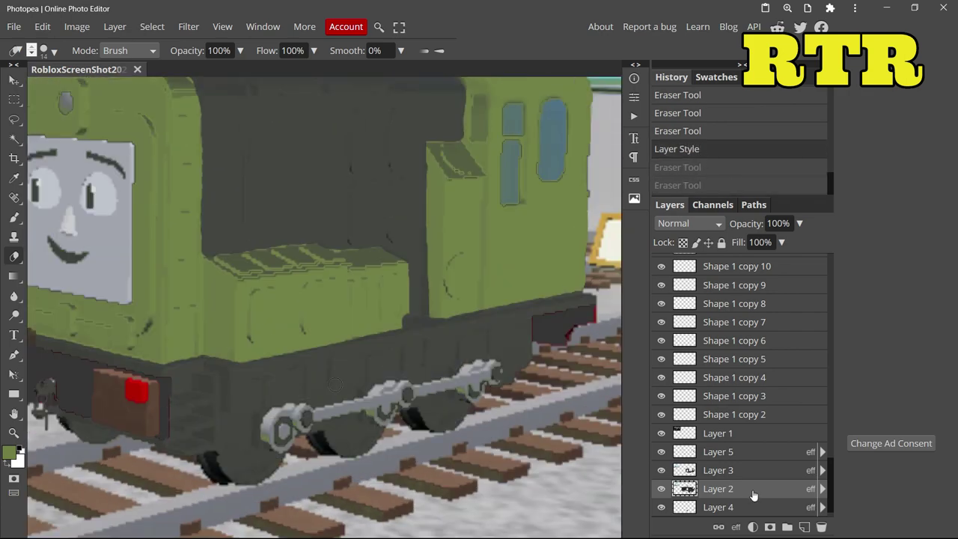
- Set Layer 2's Color Overlay to the dark grey #3e3f3d
right_click(753, 493)
click(737, 105)
click(158, 300)
click(384, 190)
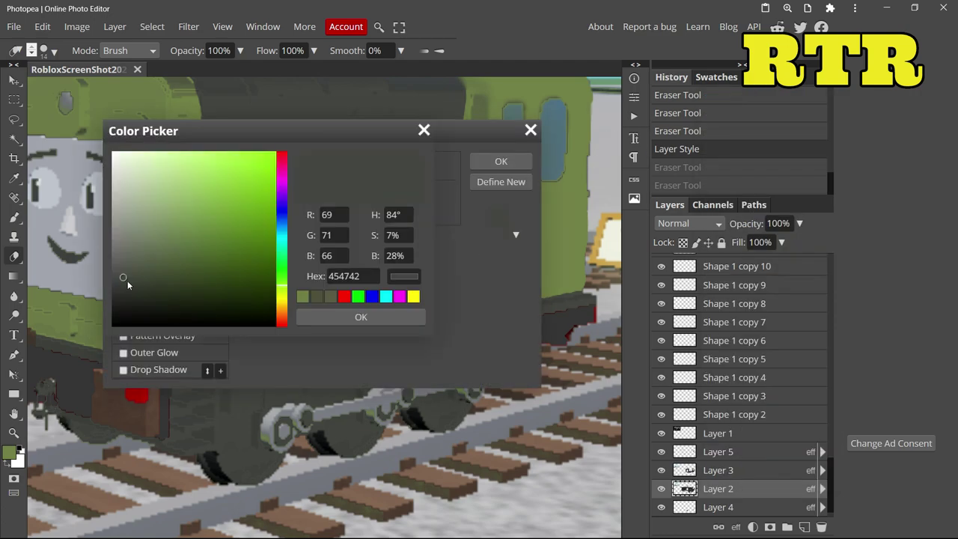
click(354, 321)
click(421, 210)
click(117, 283)
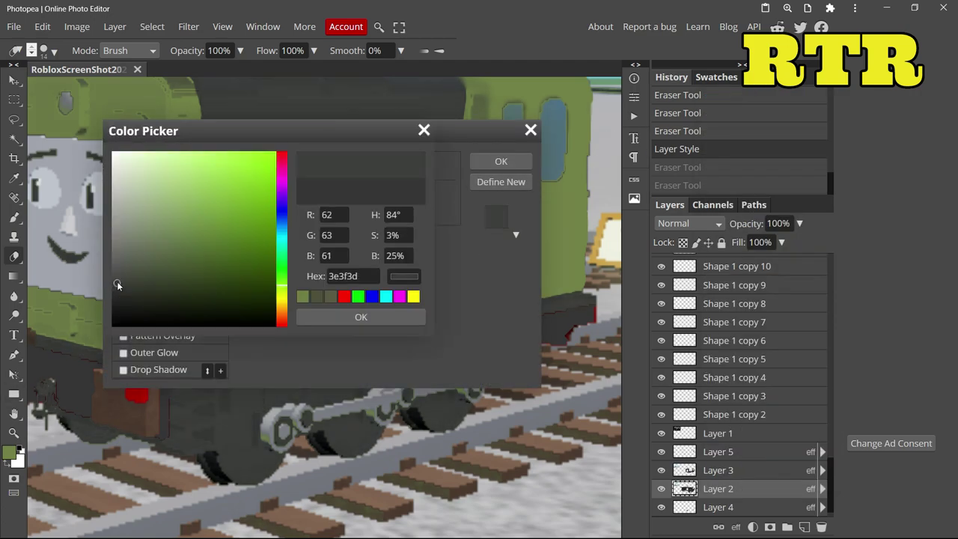
click(329, 316)
click(500, 160)
- Change the Stroke colour of Layer 4 to a dark grey from the recent colours
key(v)
right_click(718, 506)
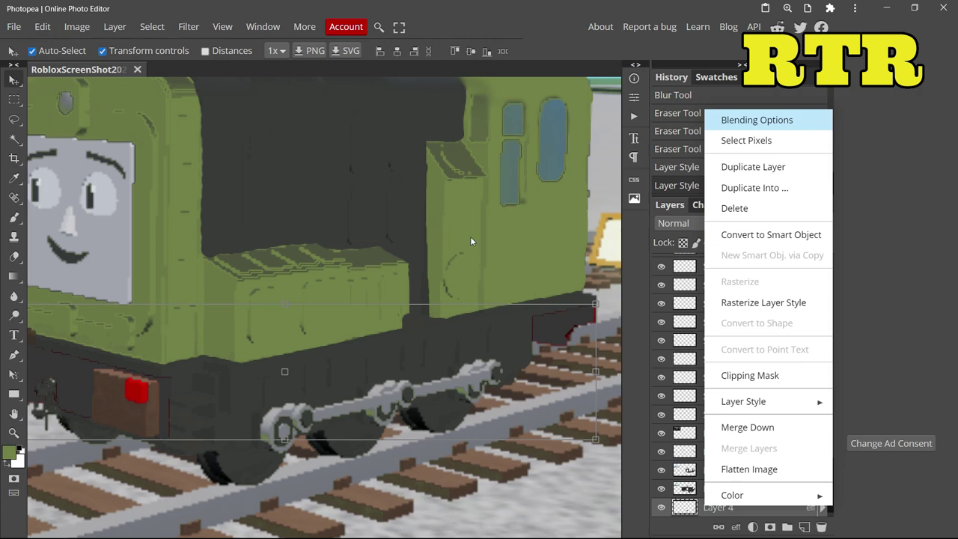
click(753, 122)
click(254, 279)
click(315, 297)
click(379, 317)
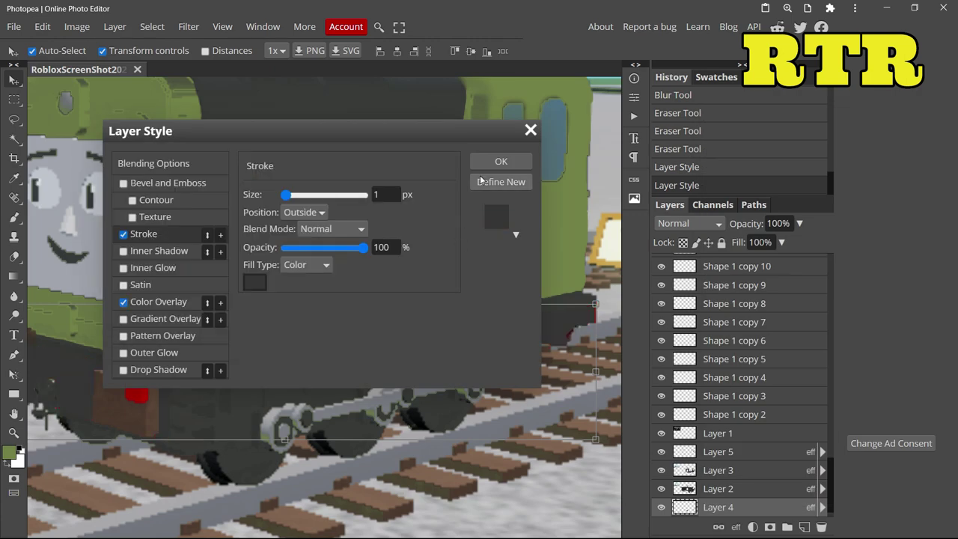
click(494, 164)
- Add the text DODGE on the dark side panel of the front engine's body
scroll(374, 225, down, 3)
scroll(105, 218, up, 1)
scroll(270, 279, up, 3)
click(289, 267)
key(t)
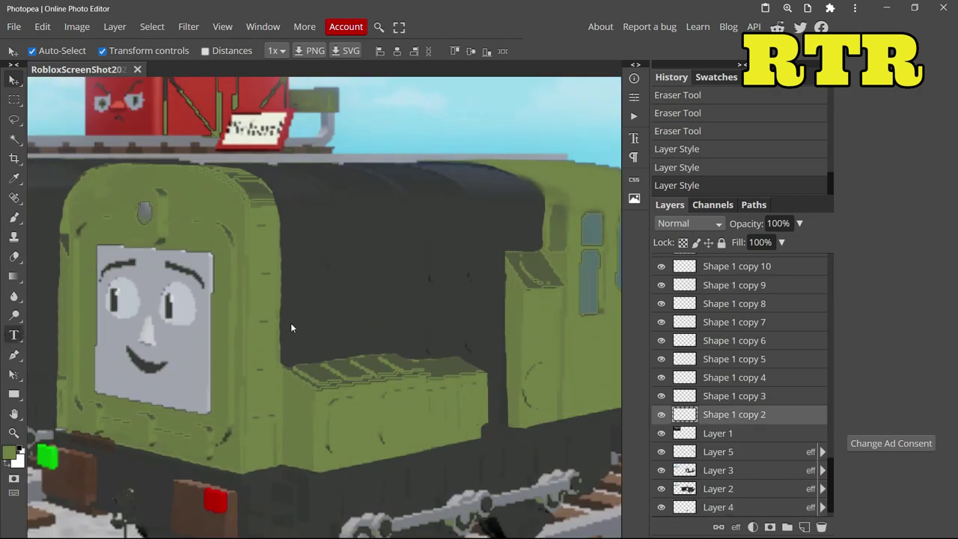
click(300, 310)
text(DODGE)
scroll(274, 383, down, 4)
scroll(539, 351, up, 5)
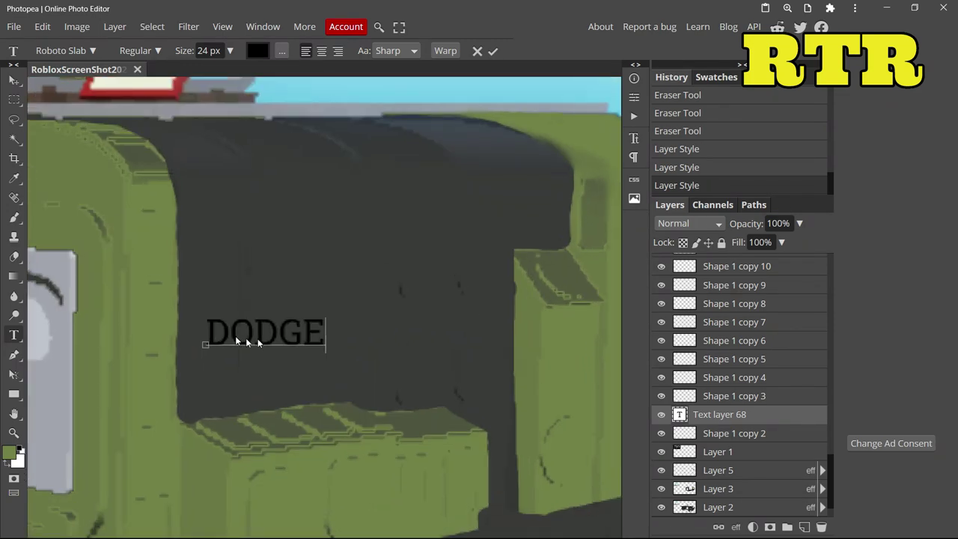
- Change the font of the DODGE text to Roboto Mono
drag(328, 336, 204, 345)
click(84, 51)
click(98, 157)
text(eobo)
key(BackSpace)
key(BackSpace)
key(BackSpace)
key(BackSpace)
text(roboy)
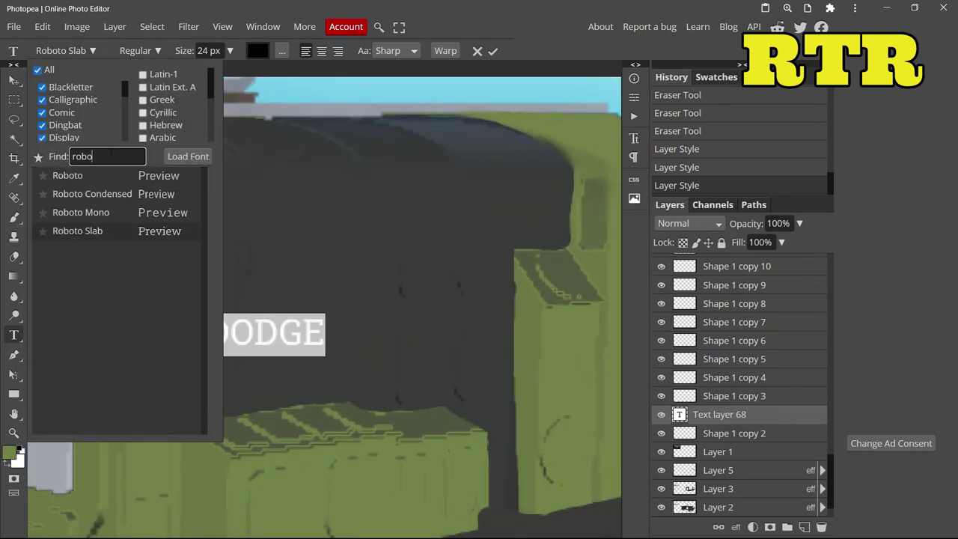
key(BackSpace)
click(82, 212)
click(18, 53)
- Enlarge the DODGE text to 170%, rotate it by -2.2° and centre it on the engine's dark side
click(14, 81)
drag(313, 318, 413, 286)
drag(206, 290, 225, 303)
drag(325, 332, 347, 315)
drag(247, 286, 246, 281)
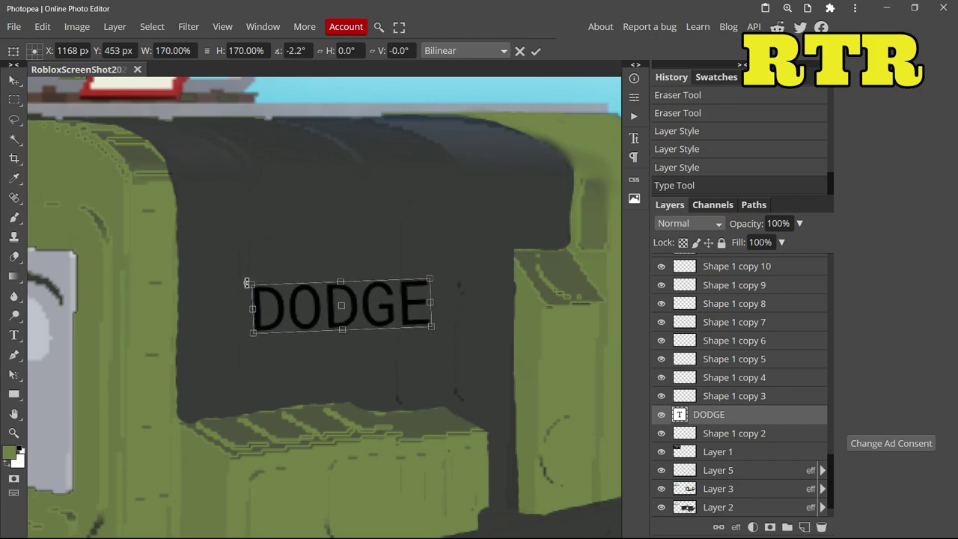
key(Return)
- Merge the DODGE text layer with the Shape 1 copy 3 layer
ctrl+click(735, 400)
right_click(733, 408)
click(641, 480)
- Warp the DODGE lettering so its upper and lower edges follow the perspective of the engine's side
click(42, 26)
mouse_move(64, 300)
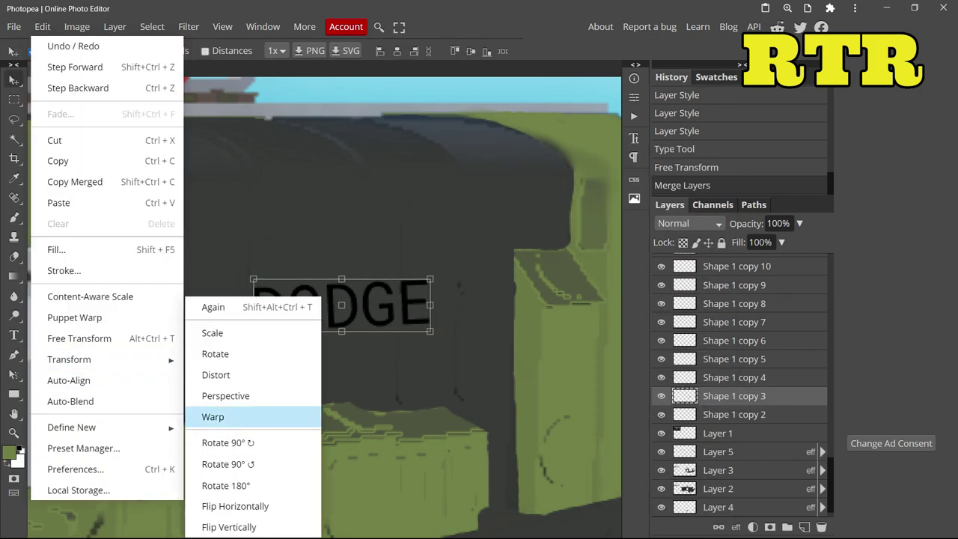
click(214, 357)
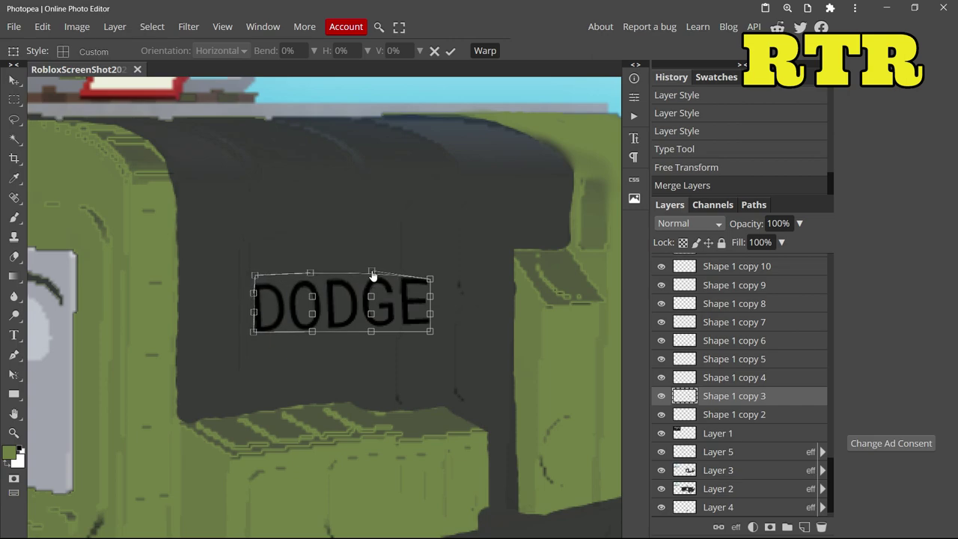
drag(430, 280, 432, 275)
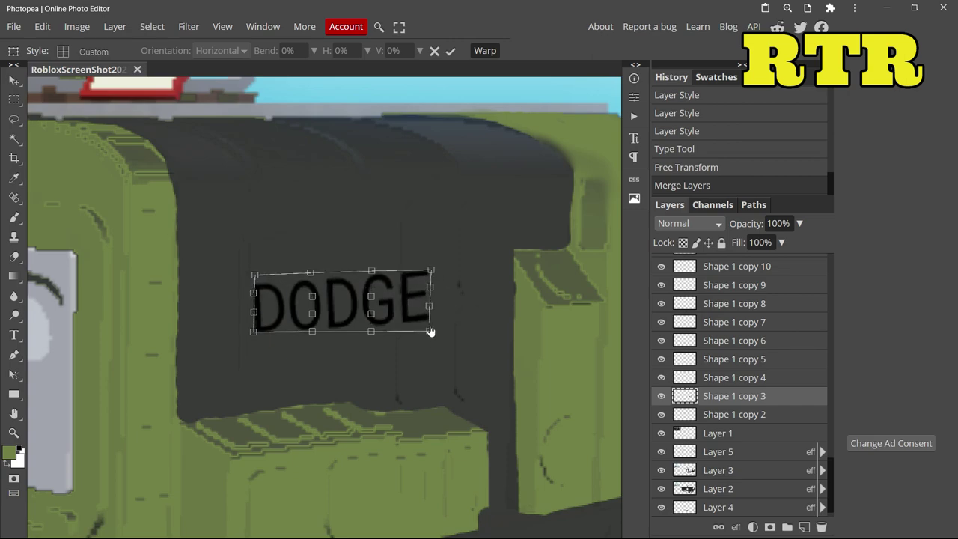
drag(430, 330, 429, 322)
mouse_move(312, 296)
mouse_down()
mouse_move(360, 292)
mouse_move(357, 314)
mouse_move(374, 294)
mouse_up()
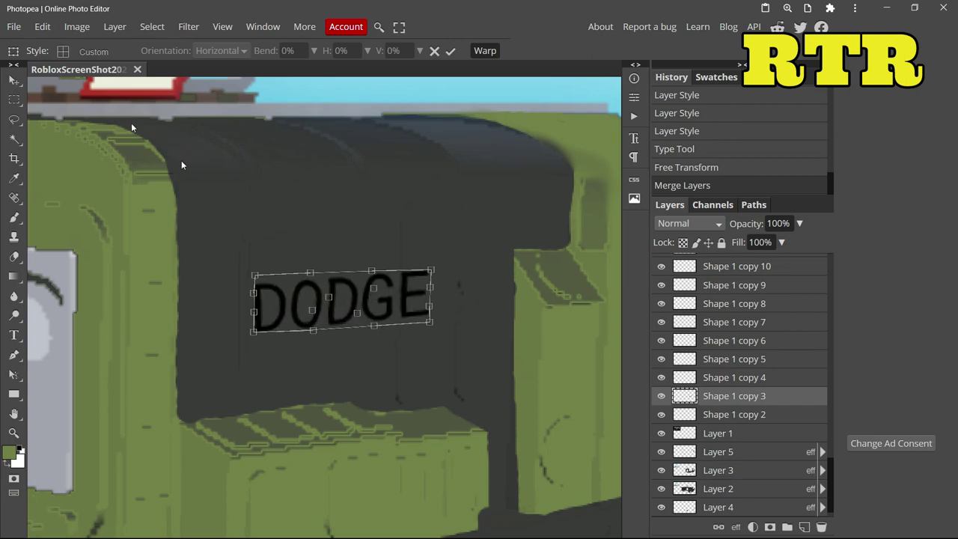
drag(313, 313, 313, 293)
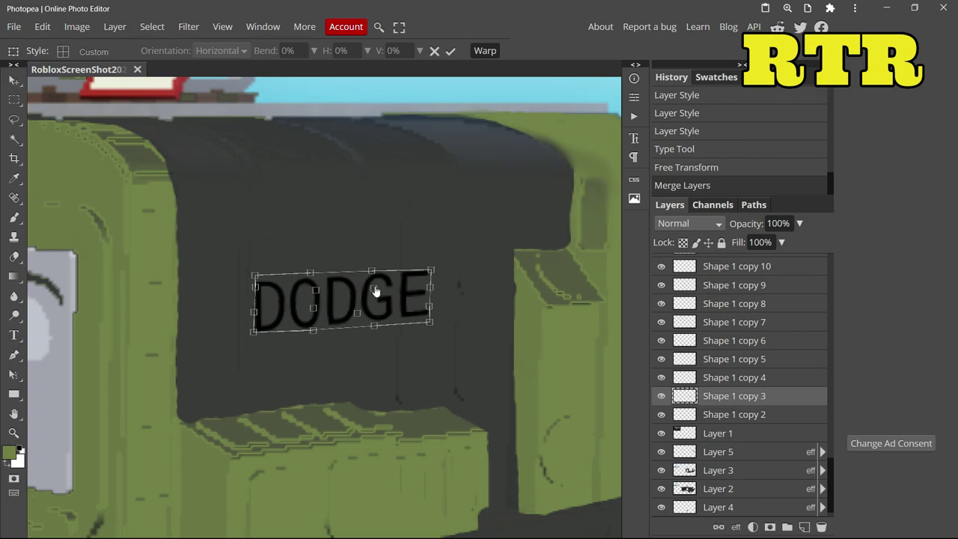
click(16, 79)
- Give the DODGE lettering a light grey Color Overlay, then shrink it slightly and reposition it on the engine's side
right_click(724, 395)
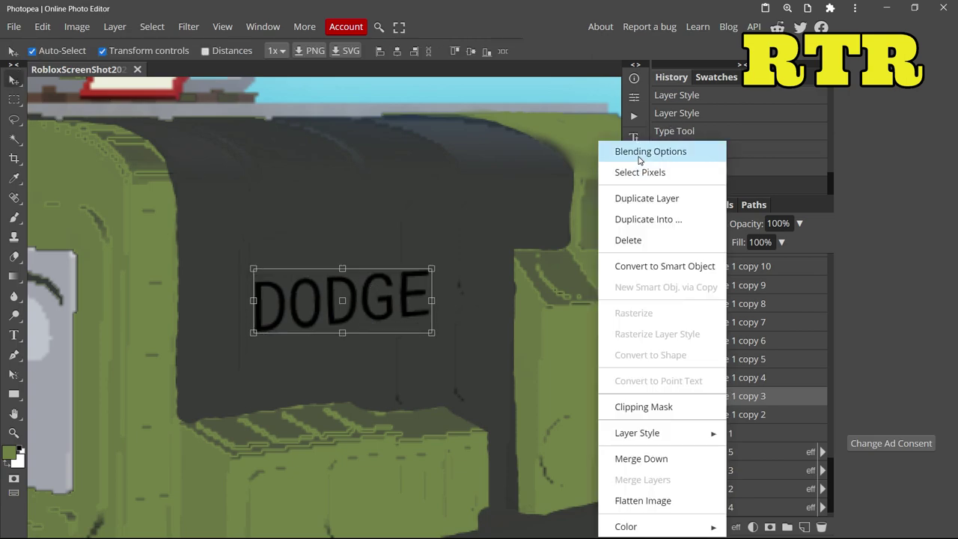
click(655, 150)
click(154, 306)
click(386, 193)
mouse_move(124, 233)
mouse_down()
mouse_move(122, 206)
mouse_move(118, 224)
mouse_up()
click(361, 316)
click(501, 161)
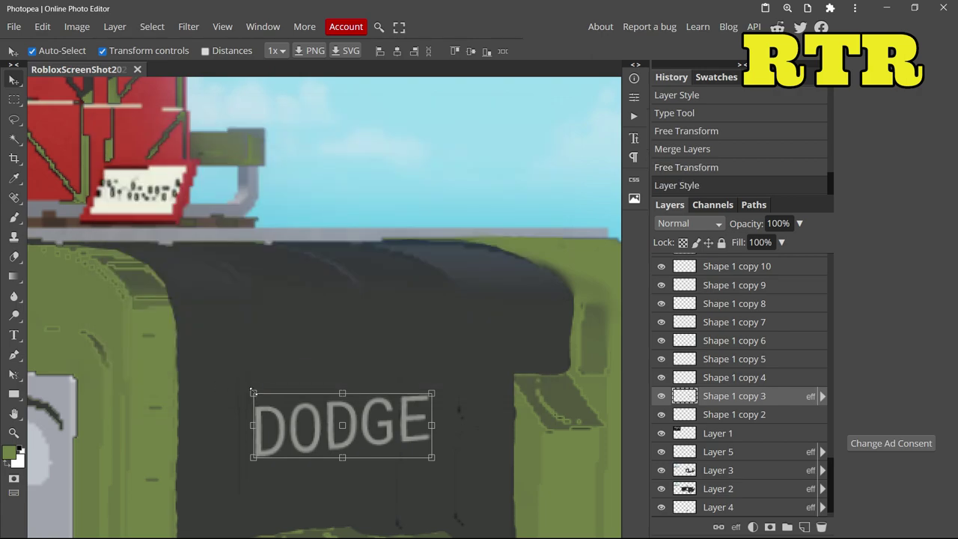
mouse_move(254, 393)
mouse_down()
mouse_move(279, 400)
mouse_move(273, 392)
mouse_up()
mouse_move(331, 432)
mouse_down()
mouse_move(321, 435)
mouse_move(425, 444)
mouse_up()
- Try to soften the DODGE lettering with the Blur tool, and revert the blur
click(14, 297)
scroll(427, 375, down, 5)
scroll(428, 305, up, 5)
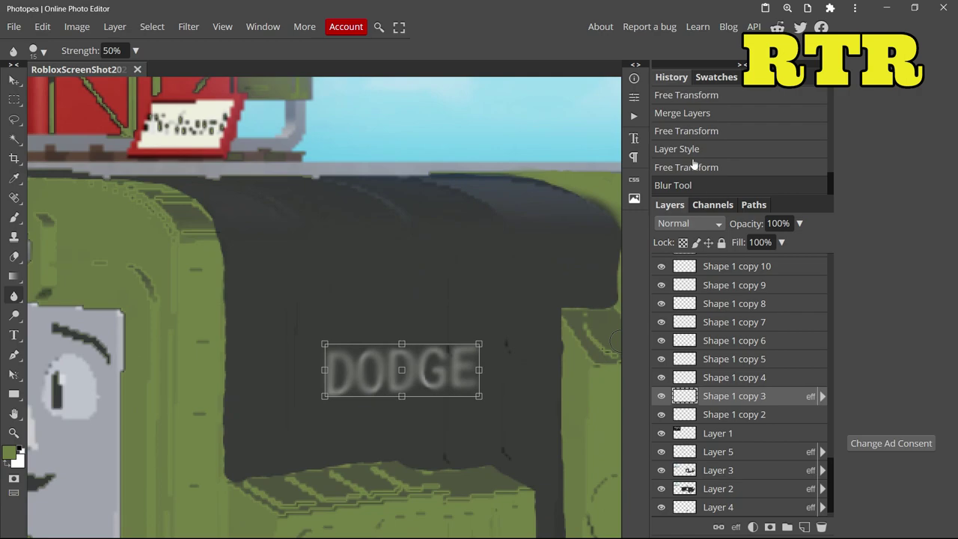
click(695, 167)
- Shrink the DODGE lettering to about 86% width and 74% height and reposition it on the front engine's side
click(12, 79)
drag(325, 370, 334, 372)
drag(405, 397, 407, 383)
drag(334, 364, 347, 364)
drag(373, 370, 373, 364)
scroll(373, 365, down, 5)
scroll(232, 265, up, 4)
scroll(79, 199, down, 4)
scroll(397, 309, up, 5)
drag(451, 322, 475, 302)
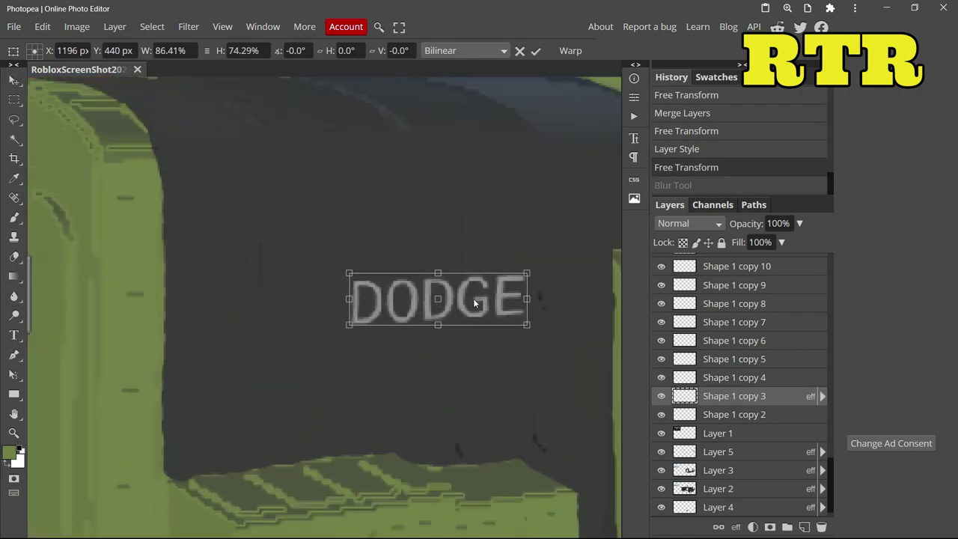
- Enlarge the DODGE lettering slightly to about 95% width and 97% height, and apply the transform
drag(529, 272, 537, 263)
drag(348, 325, 340, 331)
scroll(286, 335, down, 5)
scroll(150, 231, up, 5)
scroll(150, 231, down, 3)
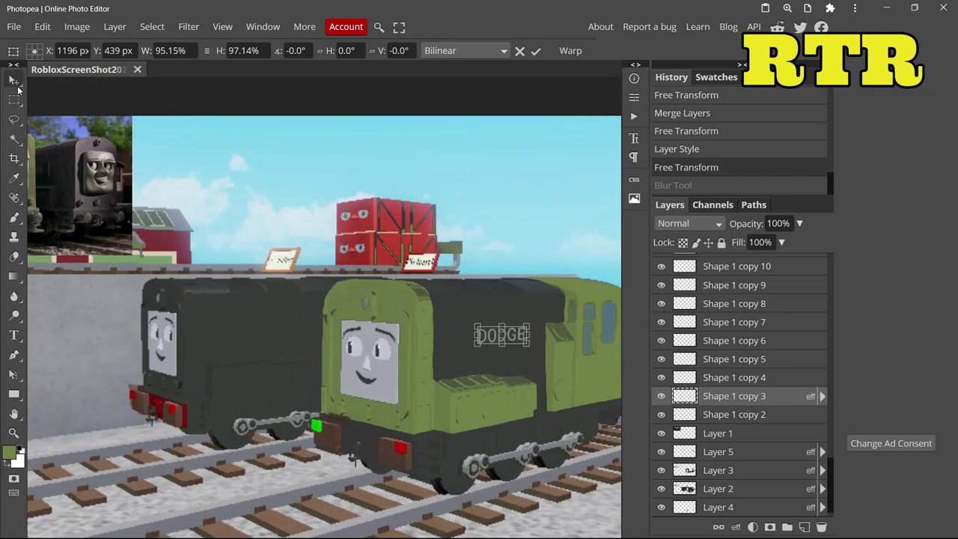
key(Return)
- Select the Background pixels matching the rear engine's dark grey body with Color Range
click(114, 27)
click(152, 26)
click(181, 160)
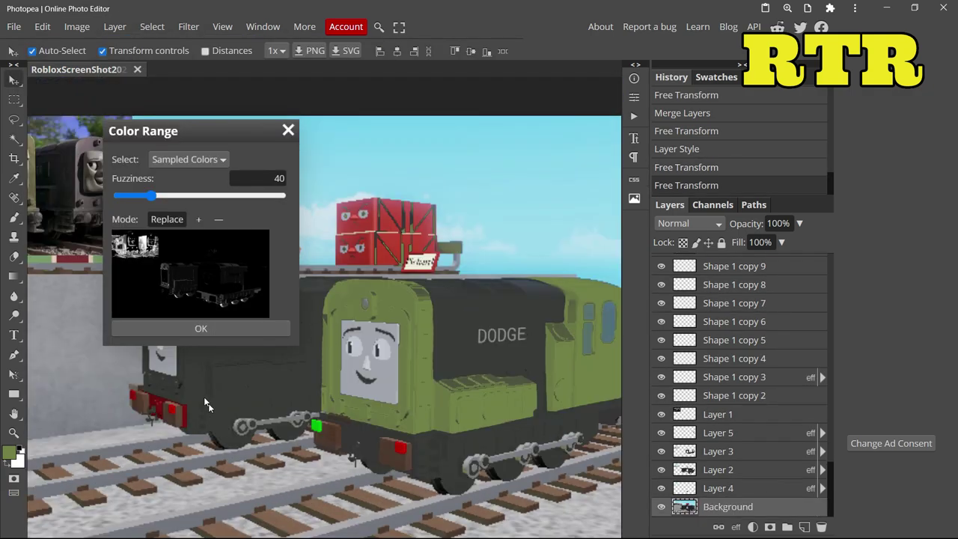
click(180, 367)
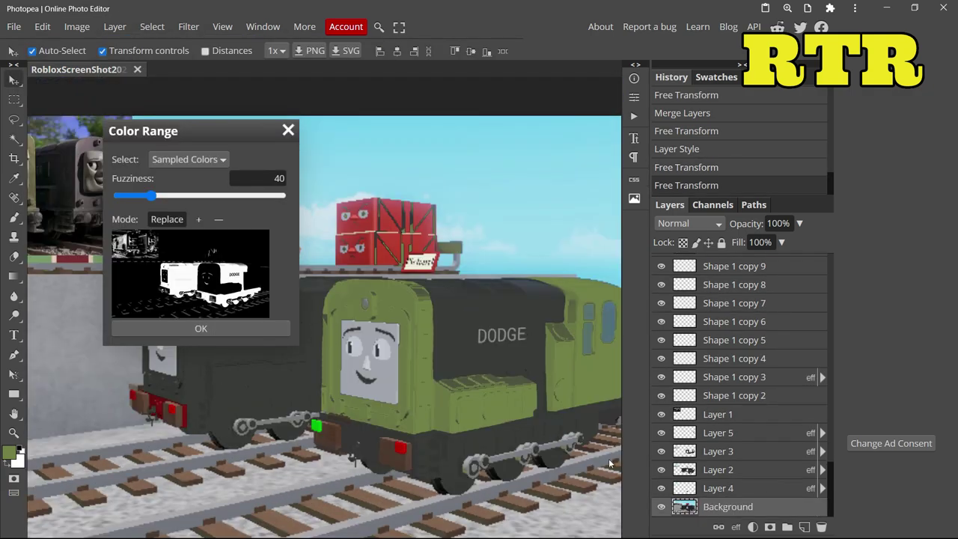
click(178, 329)
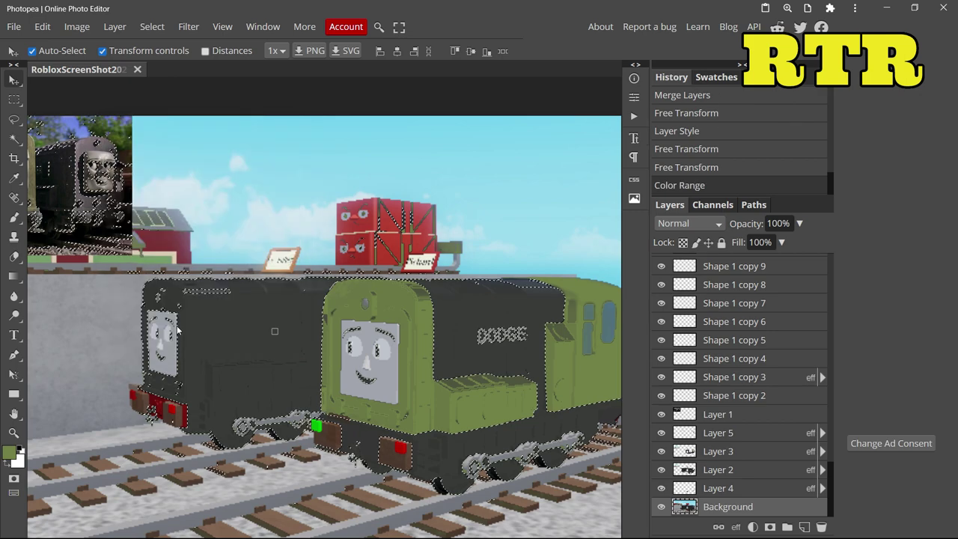
- Copy the selected pixels to a new layer with a Color Overlay and place it above Layer 5
key(ctrl+c)
key(ctrl+v)
right_click(679, 488)
click(716, 102)
drag(741, 488, 759, 408)
click(501, 162)
scroll(290, 266, down, 1)
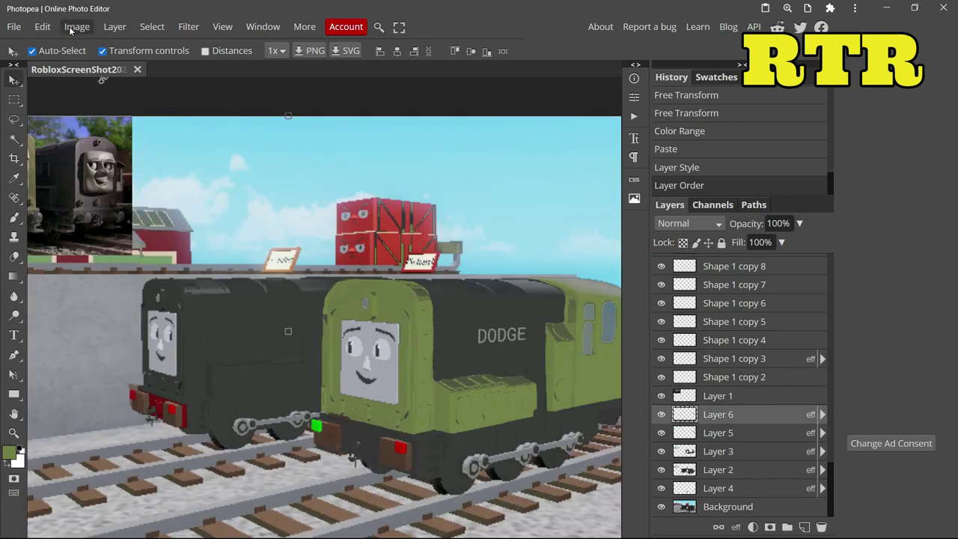
- Try a purple Color Overlay on Layer 6, cancel it and delete the layer
click(115, 27)
right_click(742, 419)
click(741, 32)
click(178, 302)
click(386, 193)
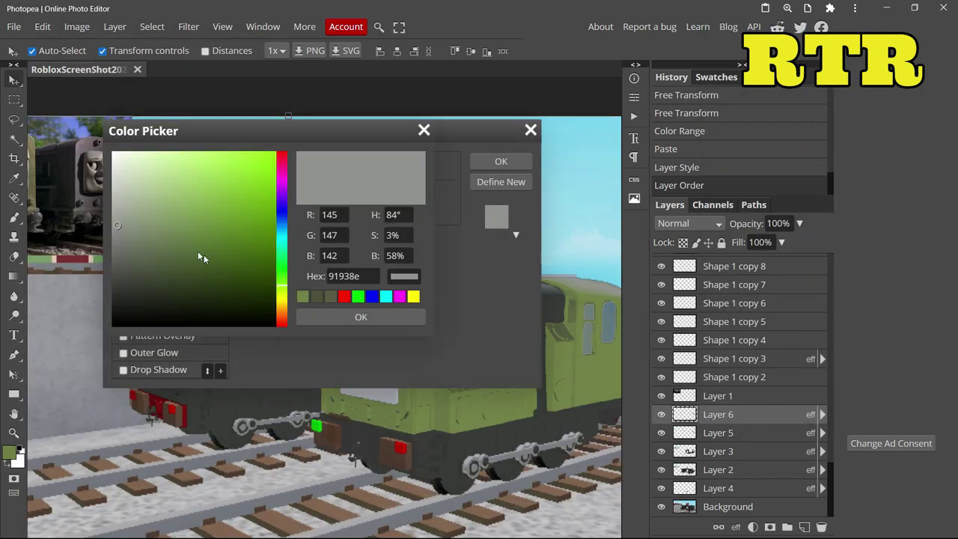
drag(283, 286, 281, 185)
mouse_move(193, 238)
mouse_down()
mouse_move(182, 260)
mouse_move(180, 251)
mouse_up()
scroll(252, 453, up, 2)
click(424, 130)
click(531, 130)
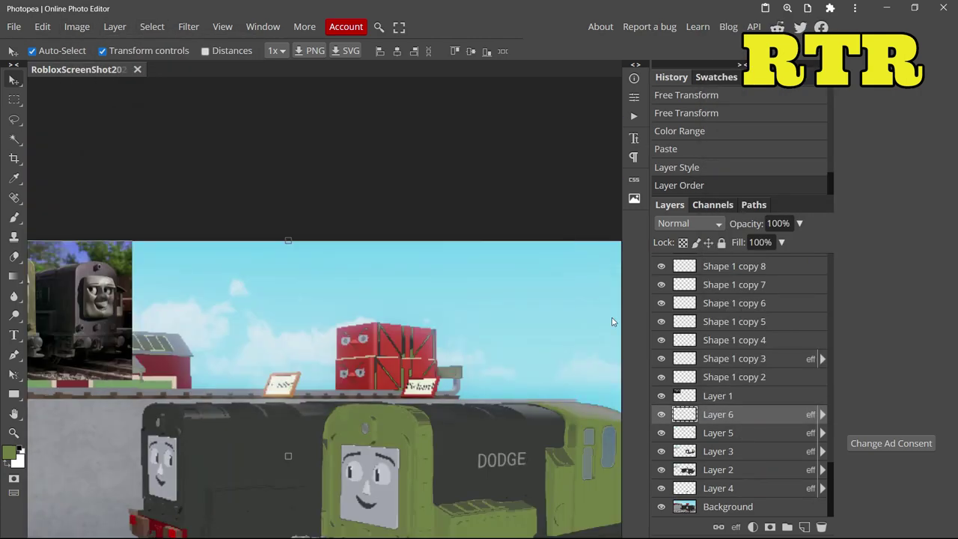
right_click(725, 417)
click(723, 86)
click(728, 506)
click(152, 26)
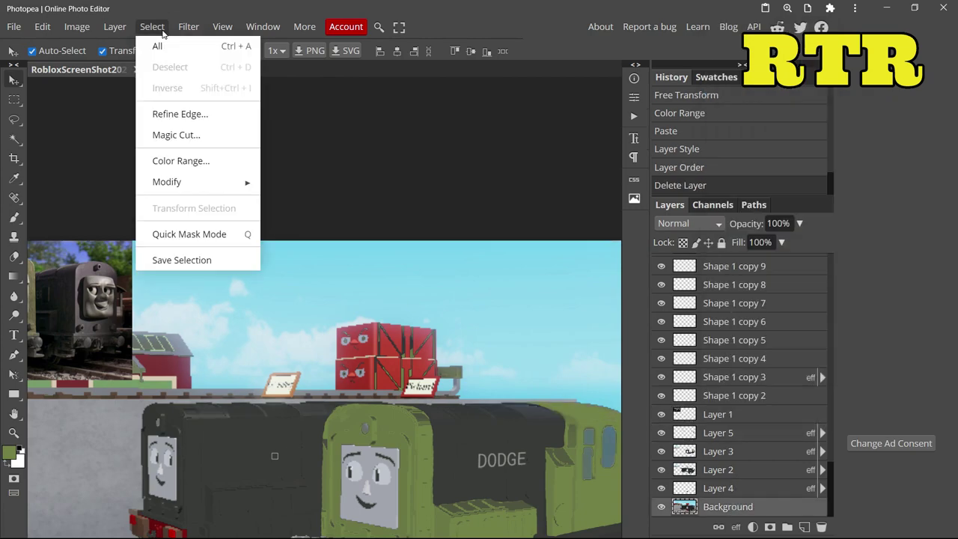
click(199, 158)
click(187, 419)
click(661, 472)
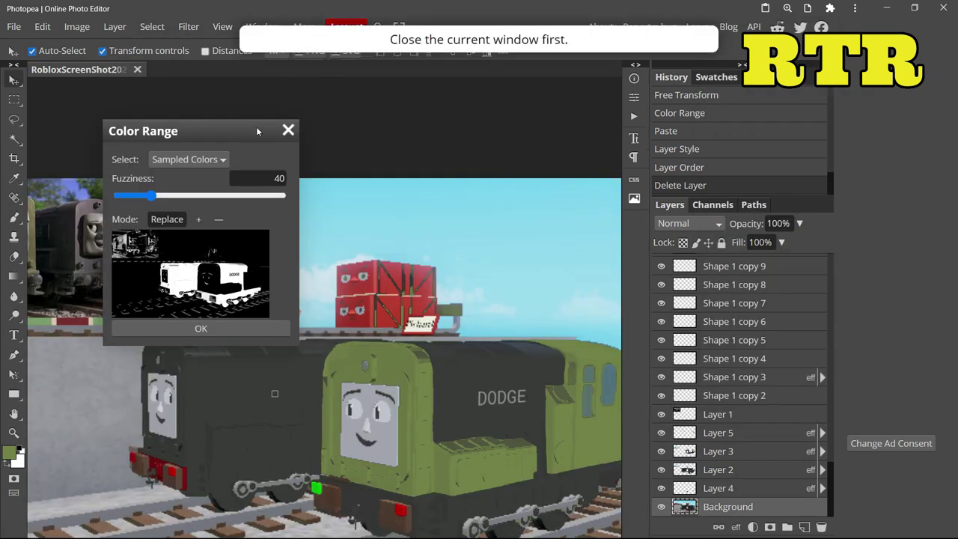
click(288, 130)
- Hide Layers 2 to 5 and select the Background pixels matching the rear engine's black body with Color Range
drag(661, 488, 662, 432)
click(115, 27)
mouse_move(152, 28)
click(183, 158)
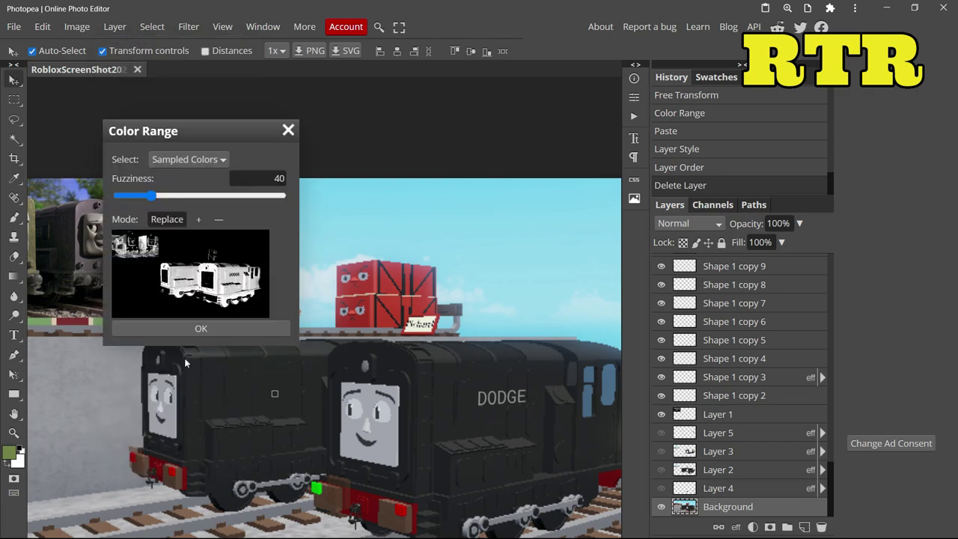
click(212, 365)
click(202, 327)
- Copy the selected pixels to a new layer above the Background and show Layers 2 to 5 again
key(ctrl+c)
key(ctrl+v)
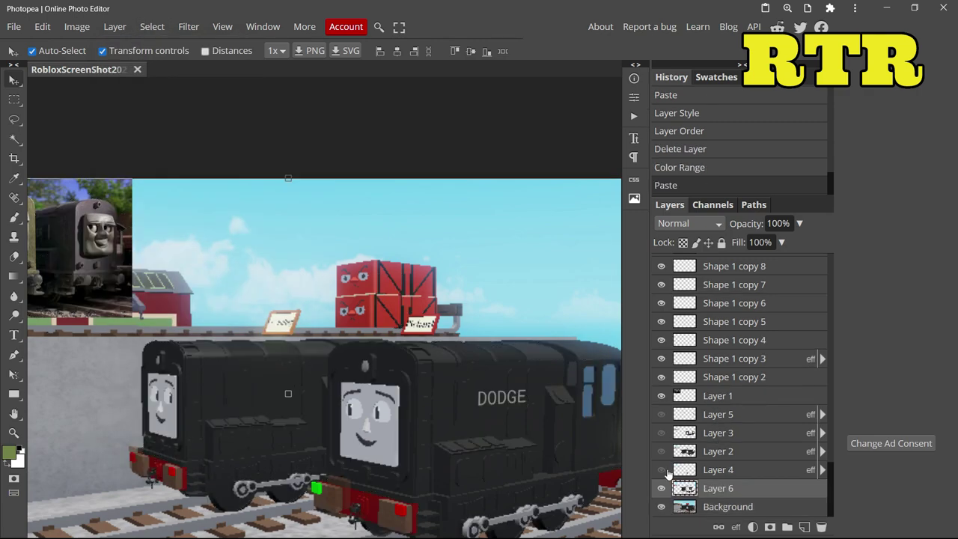
drag(662, 470, 661, 415)
scroll(474, 421, up, 4)
scroll(381, 294, down, 2)
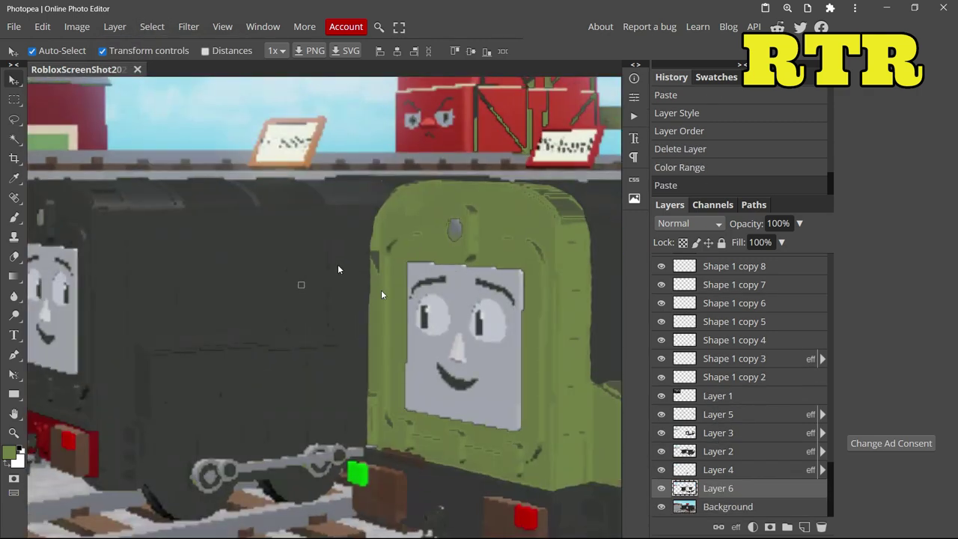
- Erase the stray olive edge on Layer 3 where the front engine's face end meets the rear engine
click(729, 438)
key(e)
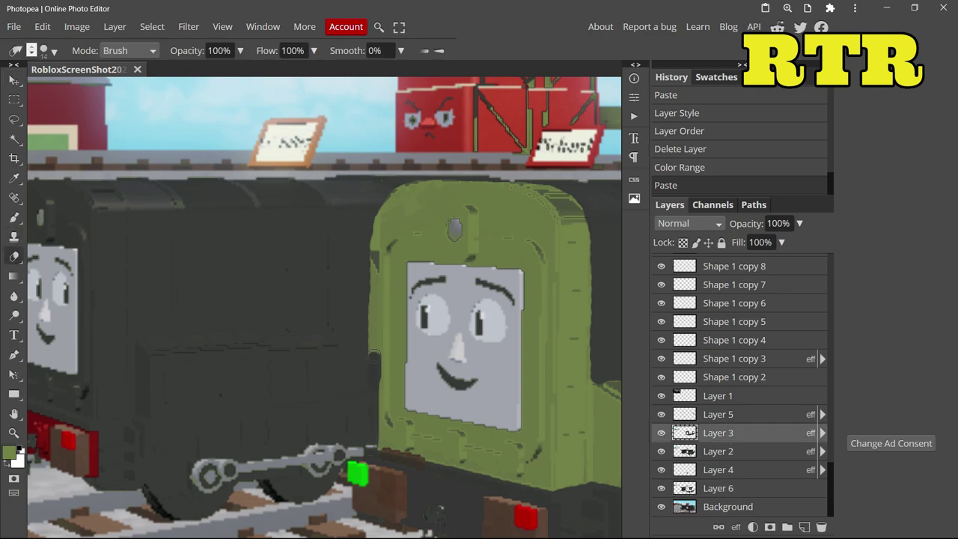
click(398, 188)
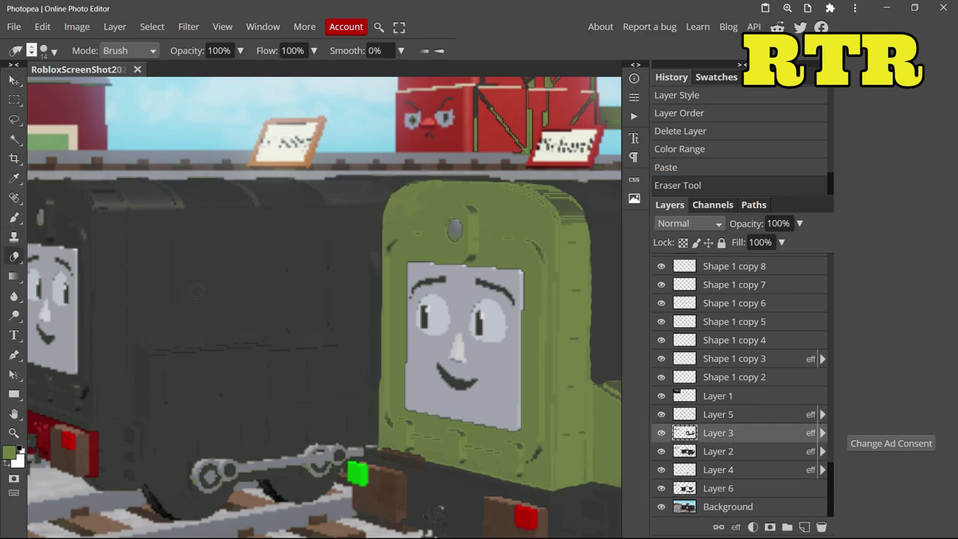
- Move Layer 6 above Layer 5 and enable a Color Overlay on it
scroll(489, 344, down, 2)
drag(780, 401, 780, 405)
right_click(710, 414)
click(737, 28)
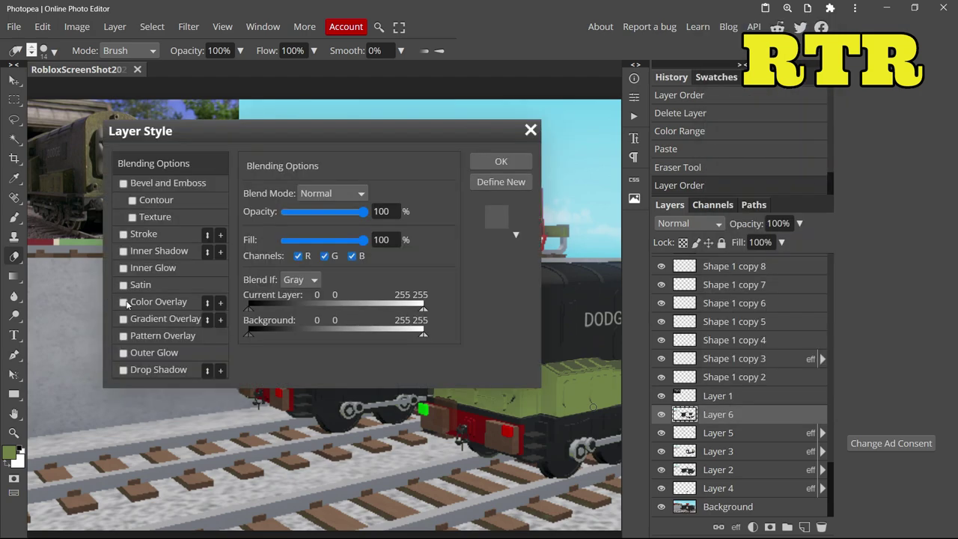
click(153, 304)
- Set Layer 6's Color Overlay to a muted purple and apply the layer style
click(425, 210)
click(184, 421)
scroll(184, 420, down, 2)
drag(121, 259, 129, 247)
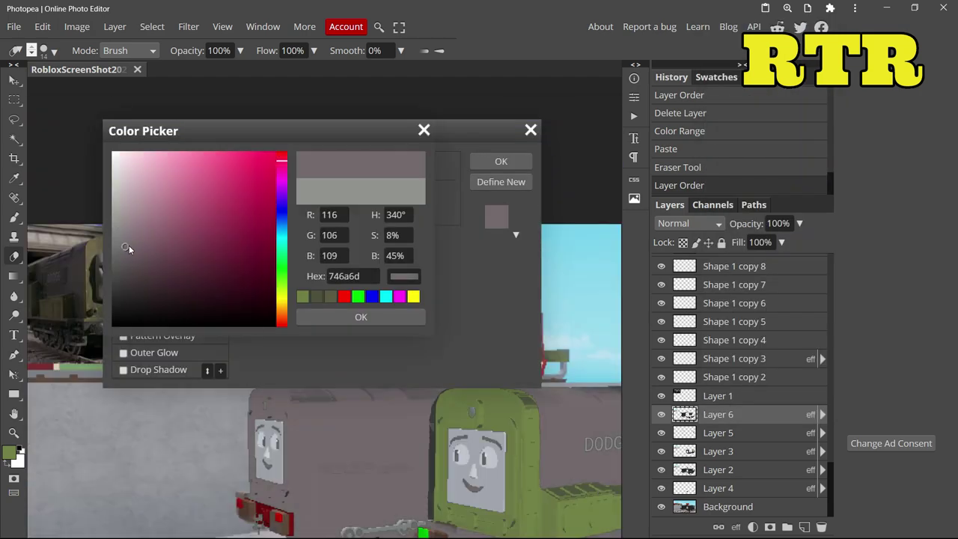
drag(286, 186, 286, 185)
drag(150, 244, 156, 249)
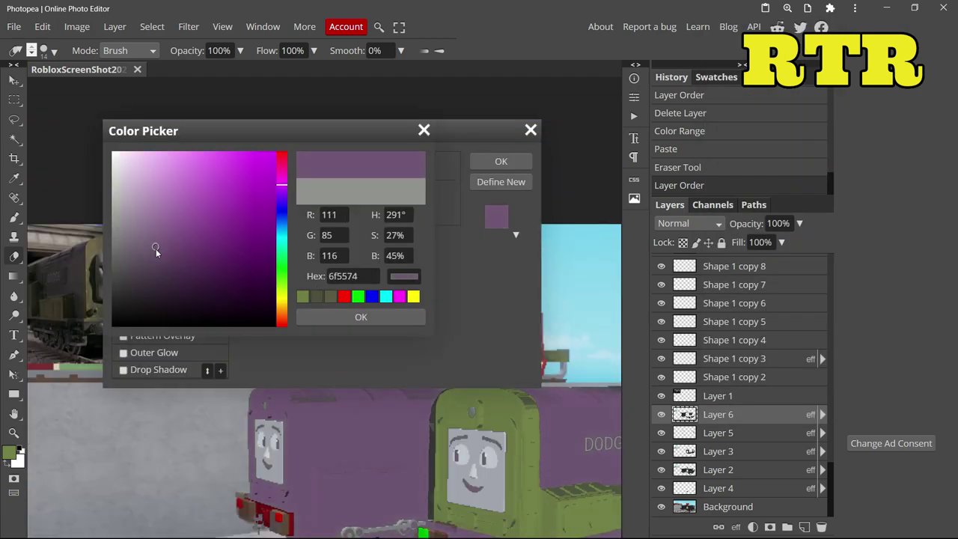
drag(286, 186, 282, 189)
click(353, 317)
click(502, 161)
- Enlarge the eraser to 41 px and erase the purple from the rear engine's wheels and the front engine's undercarriage
scroll(449, 179, down, 2)
click(52, 51)
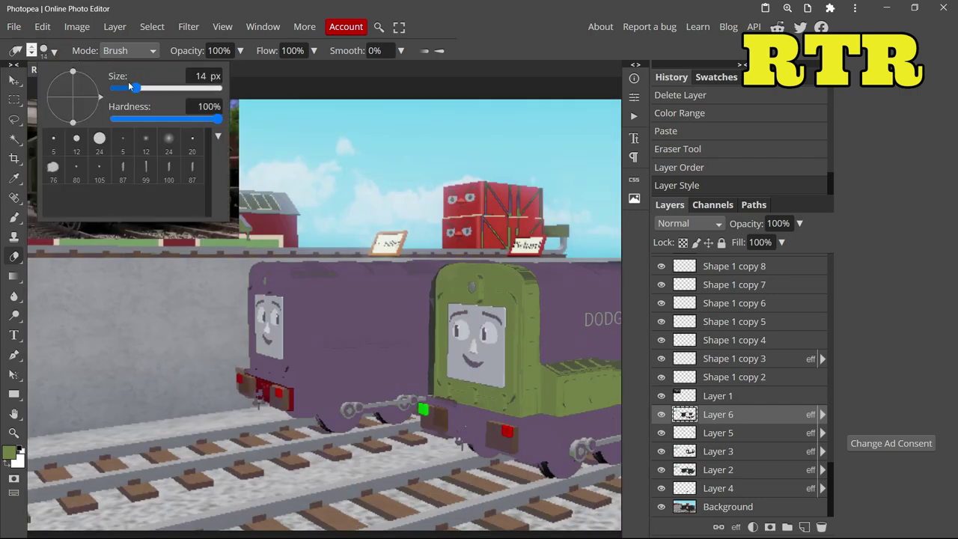
drag(134, 88, 150, 88)
mouse_move(350, 422)
mouse_down()
mouse_move(327, 427)
mouse_move(449, 411)
mouse_move(451, 442)
mouse_up()
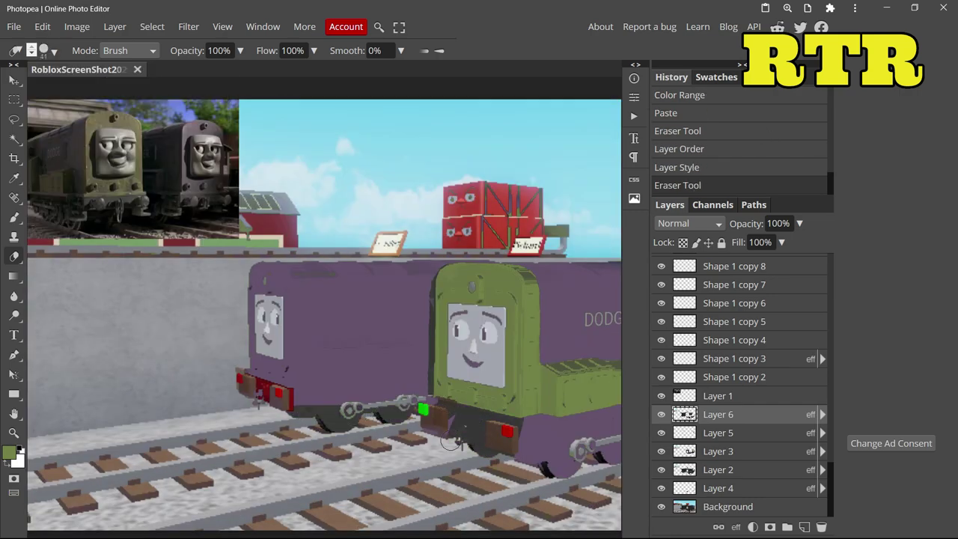
mouse_move(539, 432)
mouse_down()
mouse_move(545, 443)
mouse_move(598, 443)
mouse_up()
- Erase the remaining purple from the front engine's lower frame, roof and the side around the DODGE lettering
scroll(571, 411, down, 2)
scroll(557, 390, up, 2)
drag(461, 418, 495, 405)
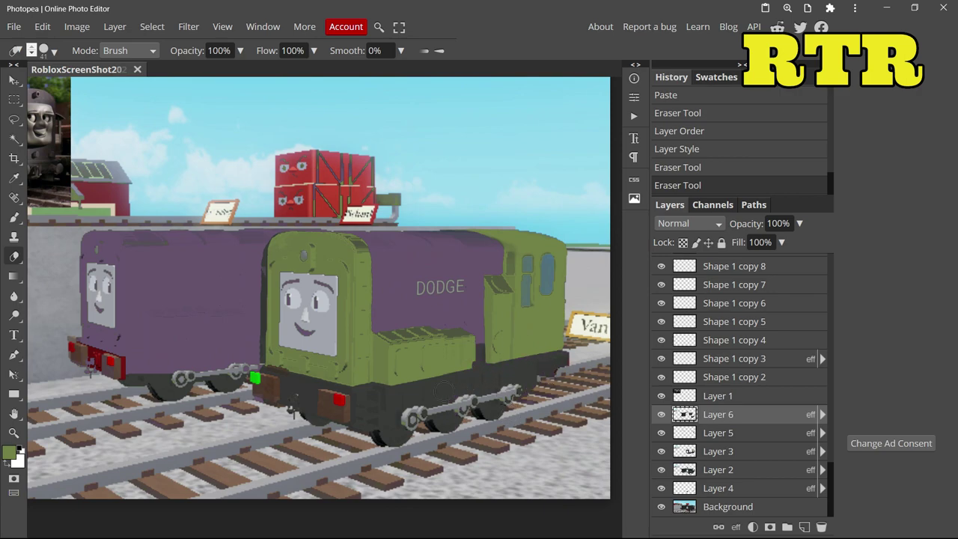
mouse_move(499, 294)
mouse_down()
mouse_move(440, 369)
mouse_move(463, 304)
mouse_move(364, 314)
mouse_move(466, 281)
mouse_move(432, 270)
mouse_up()
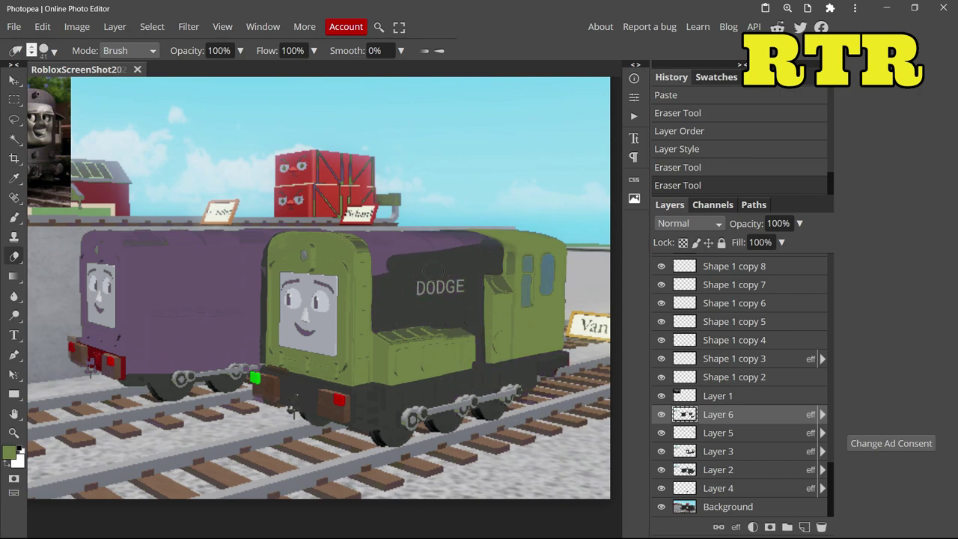
drag(378, 242, 361, 271)
- Try to erase the purple along the rear engine's lower body above the wheels, and revert the stroke
scroll(146, 359, up, 5)
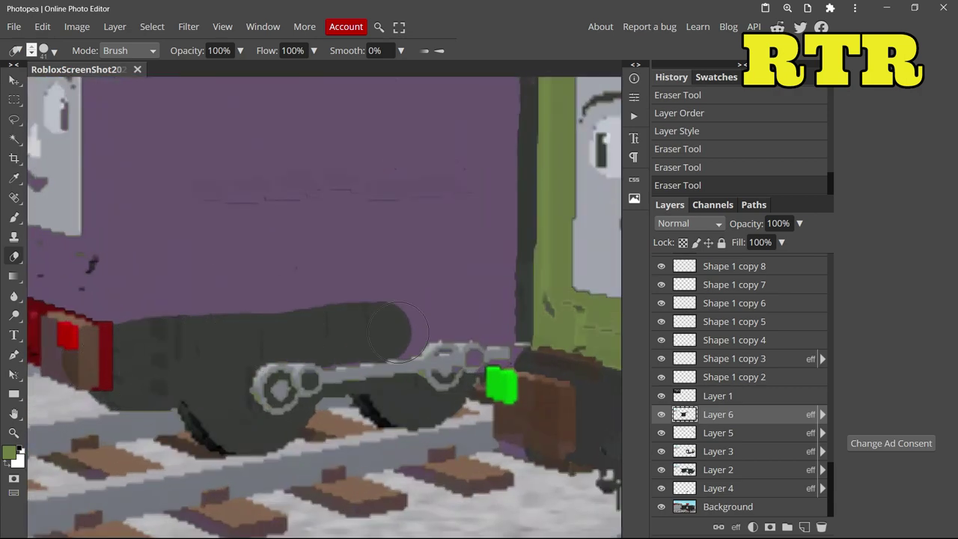
mouse_move(510, 302)
mouse_down()
mouse_move(432, 297)
mouse_move(130, 326)
mouse_up()
click(700, 168)
scroll(524, 337, down, 5)
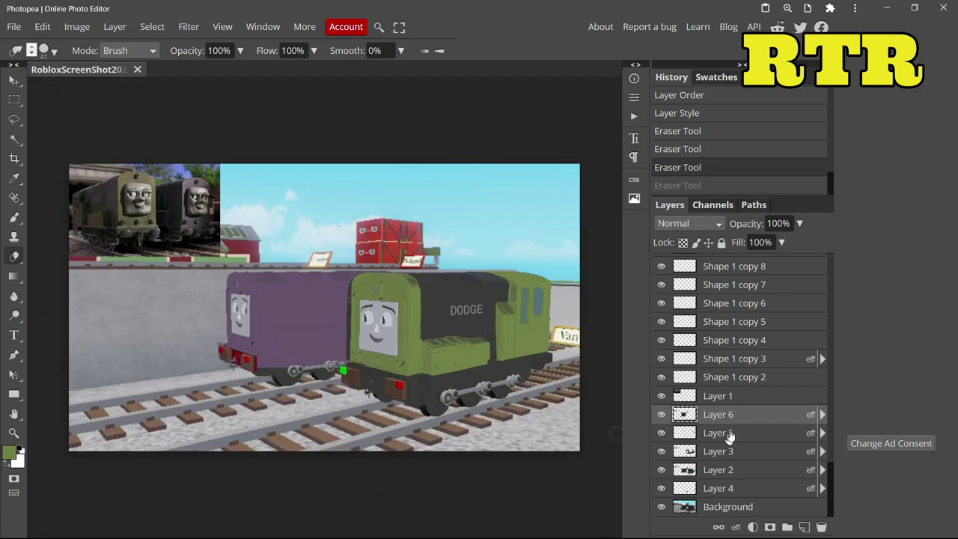
- Erase the purple from the rear engine's roof and the upper part of its side
scroll(300, 284, up, 5)
mouse_move(247, 251)
mouse_down()
mouse_move(292, 258)
mouse_move(311, 405)
mouse_move(486, 306)
mouse_move(577, 281)
mouse_up()
scroll(550, 286, down, 3)
scroll(599, 279, up, 3)
drag(530, 374, 577, 284)
scroll(580, 280, down, 2)
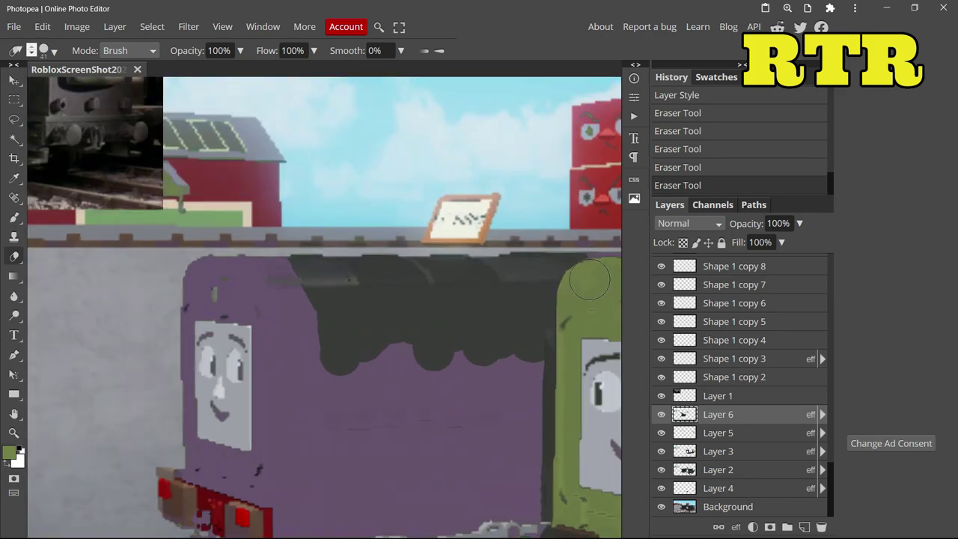
- Erase more of the purple on the rear engine's side, then delete Layer 6
scroll(519, 308, down, 1)
mouse_move(397, 301)
mouse_down()
mouse_move(481, 339)
mouse_move(527, 424)
mouse_move(331, 255)
mouse_move(339, 393)
mouse_move(377, 314)
mouse_move(289, 434)
mouse_up()
right_click(776, 415)
click(695, 240)
- Hide Layers 2 to 5 and the DODGE lettering on Shape 1 copy 3
right_click(677, 431)
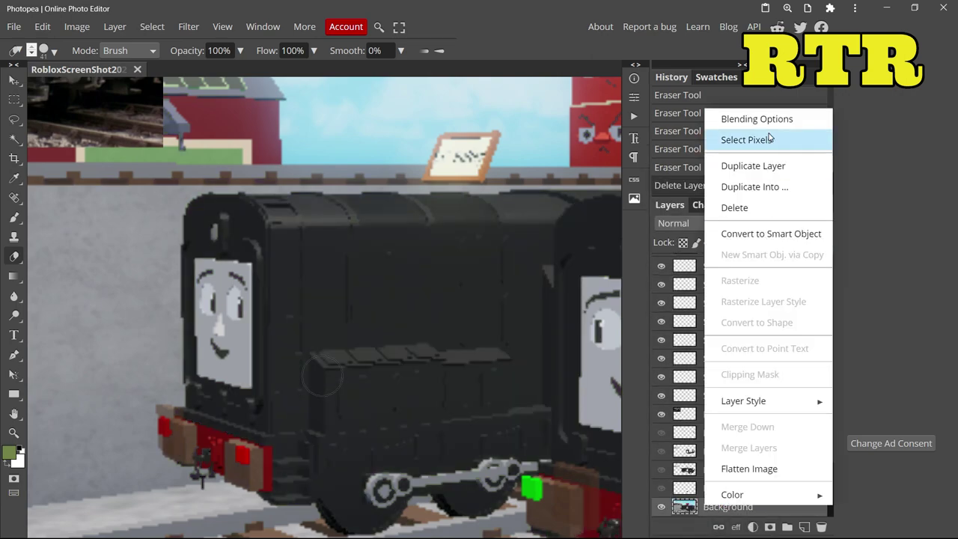
click(661, 395)
right_click(737, 513)
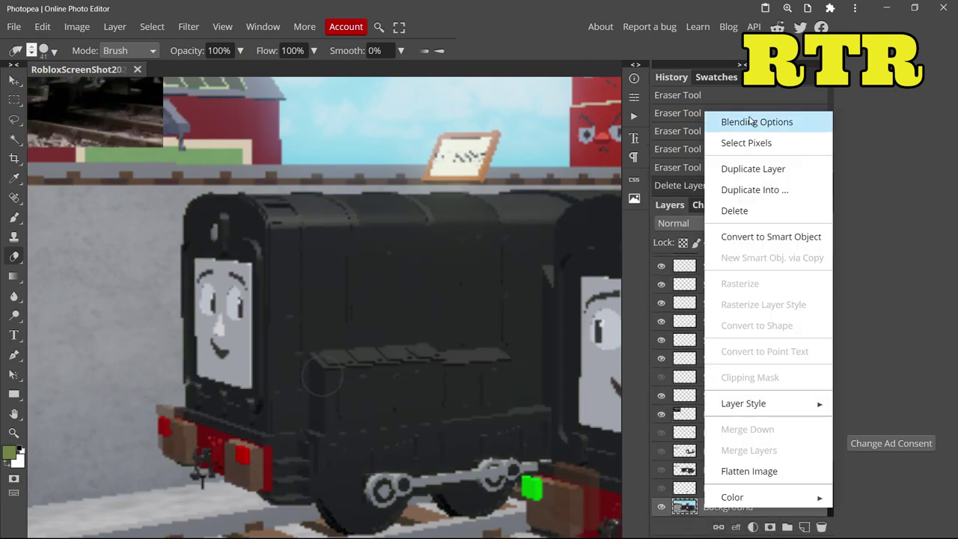
- Select the Background pixels matching the rear engine's black side with Color Range
click(152, 26)
click(187, 158)
click(11, 76)
scroll(203, 330, up, 2)
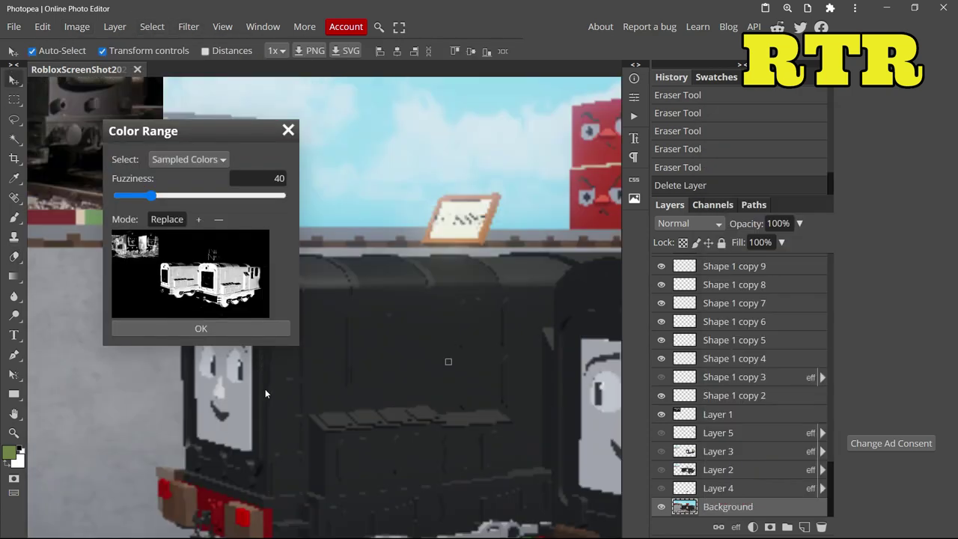
click(394, 332)
click(199, 327)
- Copy the selected pixels to a new layer and give it the muted purple Color Overlay
scroll(329, 376, down, 2)
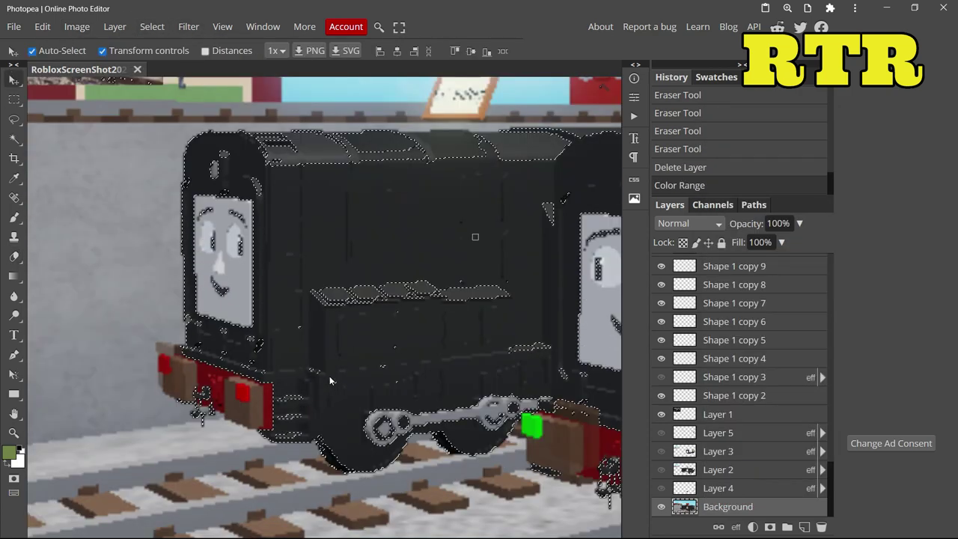
key(ctrl+c)
key(ctrl+v)
scroll(329, 372, down, 3)
right_click(705, 489)
click(737, 100)
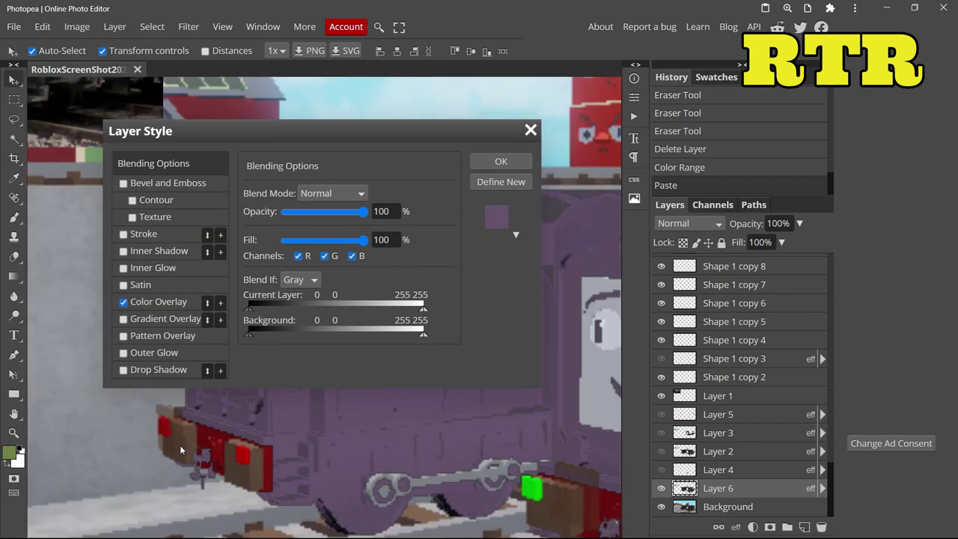
click(501, 161)
- Erase the purple overlay from the front engine's cab, undercarriage and the rear part of its side
key(e)
scroll(451, 288, up, 2)
scroll(450, 297, down, 3)
mouse_move(494, 304)
mouse_down()
mouse_move(604, 258)
mouse_move(553, 239)
mouse_up()
drag(350, 355, 183, 321)
mouse_move(82, 288)
mouse_down()
mouse_move(312, 282)
mouse_move(486, 236)
mouse_move(529, 206)
mouse_up()
scroll(516, 225, up, 3)
mouse_move(367, 300)
mouse_down()
mouse_move(477, 263)
mouse_move(570, 396)
mouse_move(553, 471)
mouse_up()
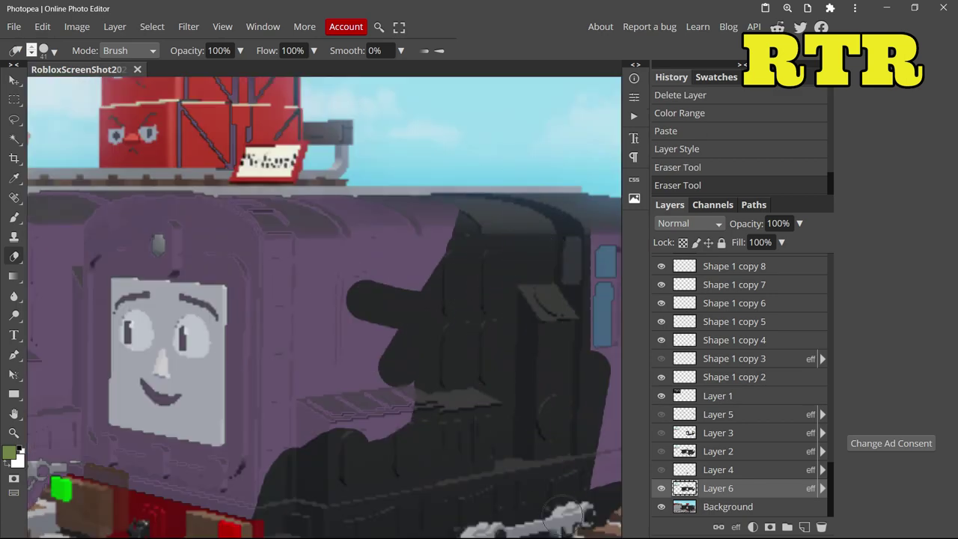
- Erase the remaining purple from the front engine's lower frame, bonnet, roof and the area around its face
scroll(467, 361, down, 2)
scroll(497, 404, up, 1)
mouse_move(498, 409)
mouse_down()
mouse_move(501, 242)
mouse_move(399, 316)
mouse_move(402, 336)
mouse_move(297, 378)
mouse_up()
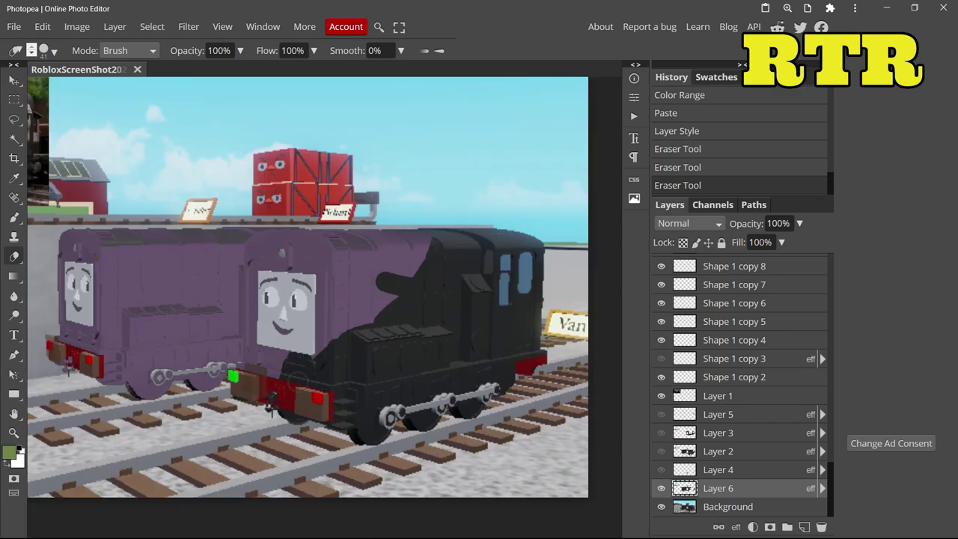
mouse_move(258, 253)
mouse_down()
mouse_move(407, 234)
mouse_move(420, 253)
mouse_up()
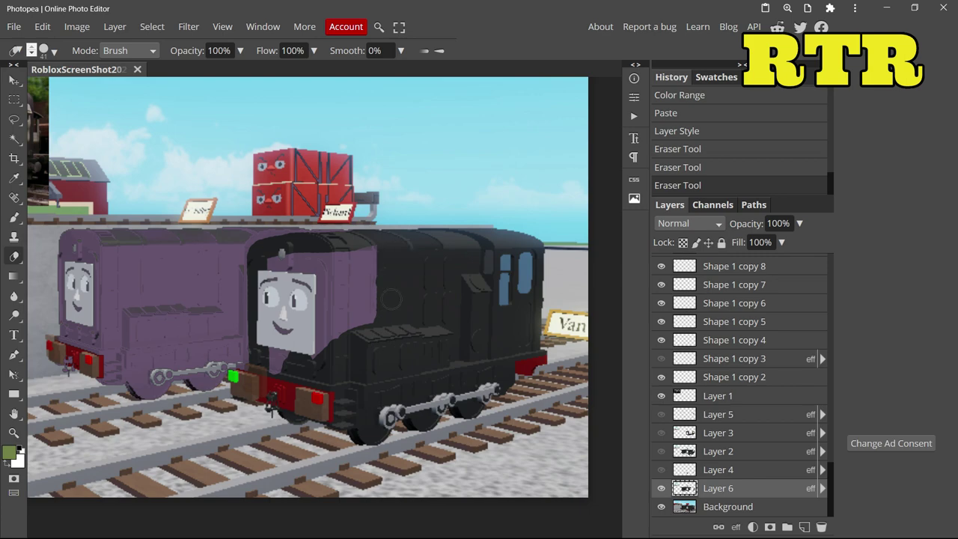
drag(391, 298, 331, 363)
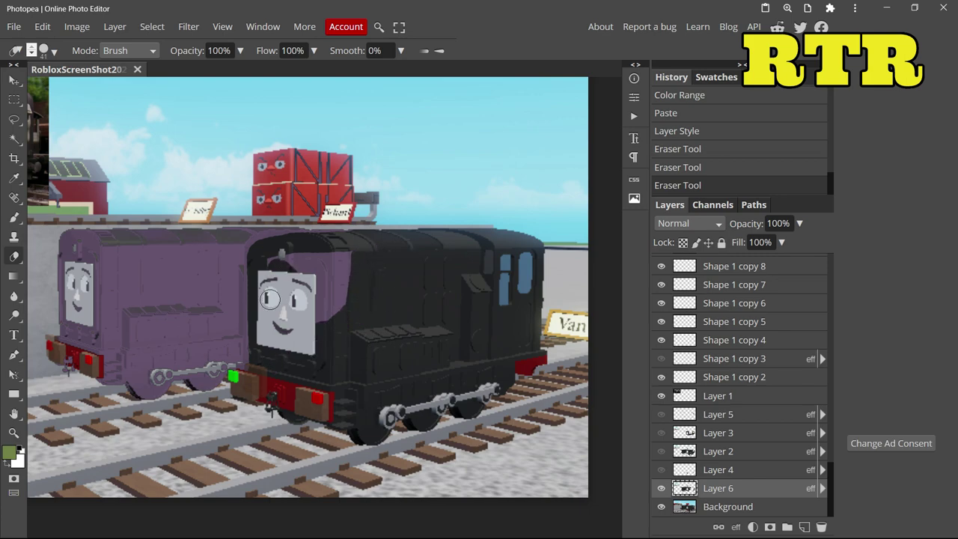
drag(270, 299, 314, 282)
drag(335, 241, 325, 245)
scroll(283, 304, up, 4)
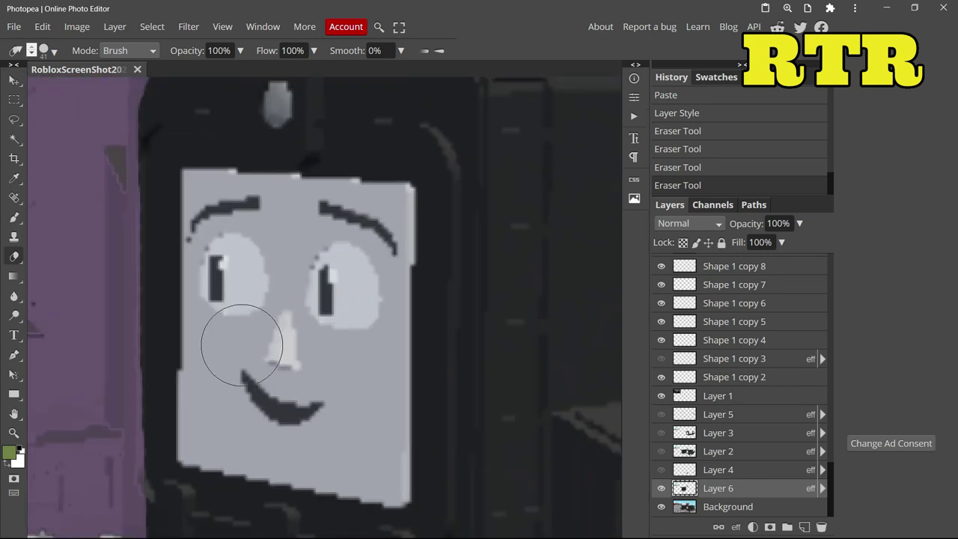
- Erase the remaining purple overlay from beside the front engine's face and along its front edge next to the rear engine
scroll(238, 342, up, 4)
mouse_move(169, 379)
mouse_down()
mouse_move(175, 342)
mouse_move(383, 297)
mouse_move(455, 295)
mouse_up()
scroll(190, 371, down, 5)
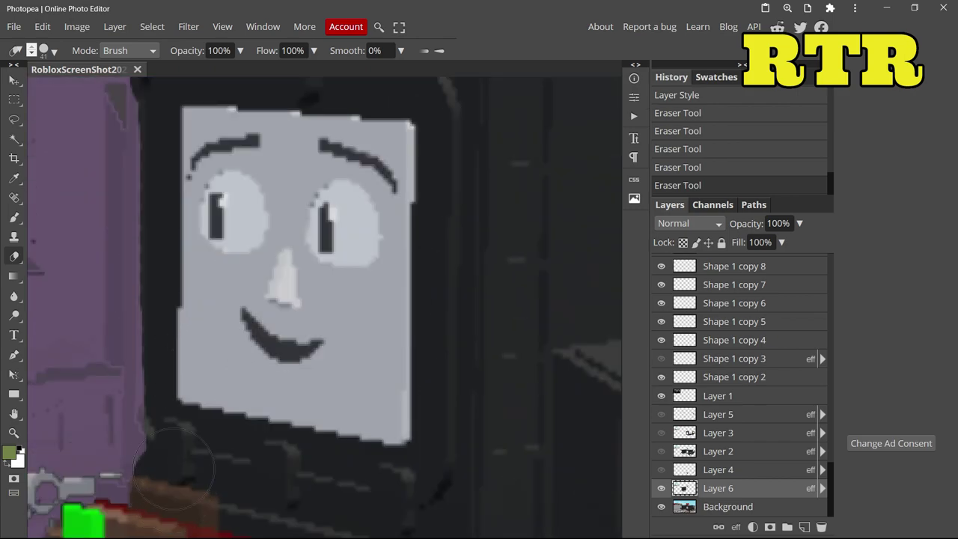
drag(173, 466, 179, 315)
scroll(176, 174, up, 4)
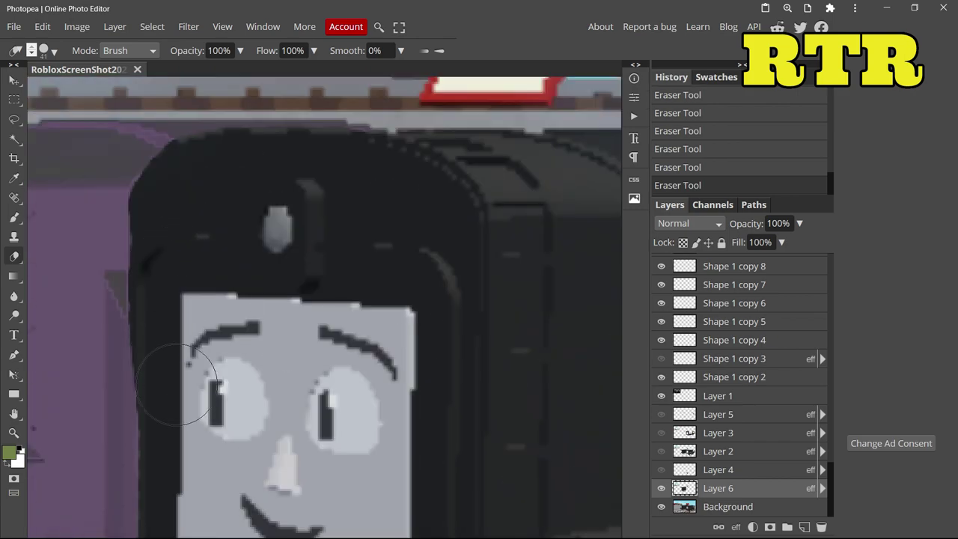
scroll(176, 428, down, 5)
scroll(178, 202, up, 3)
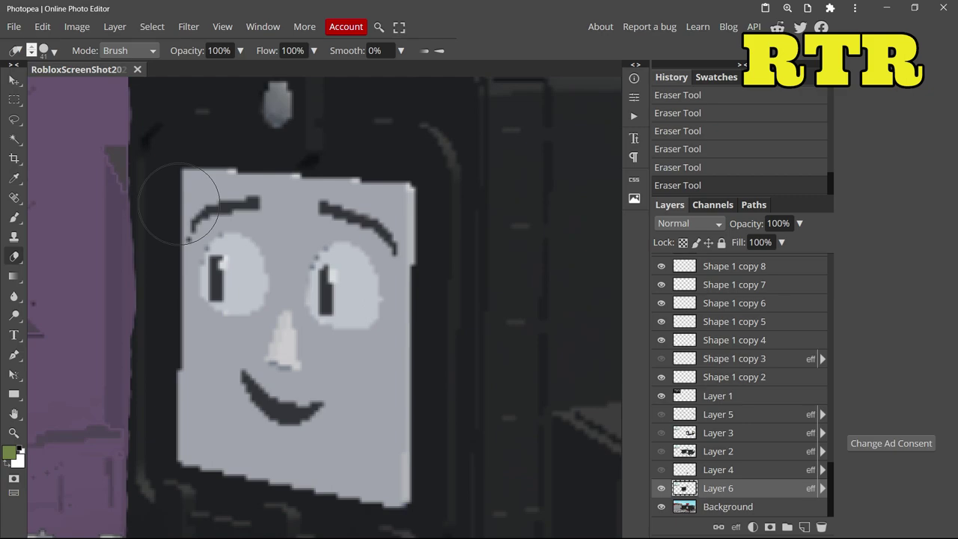
- Erase the purple overlay from the rear engine's wheels, undercarriage and lower frame
scroll(360, 251, down, 8)
scroll(222, 313, up, 6)
mouse_move(104, 350)
mouse_down()
mouse_move(216, 425)
mouse_move(383, 376)
mouse_move(408, 325)
mouse_up()
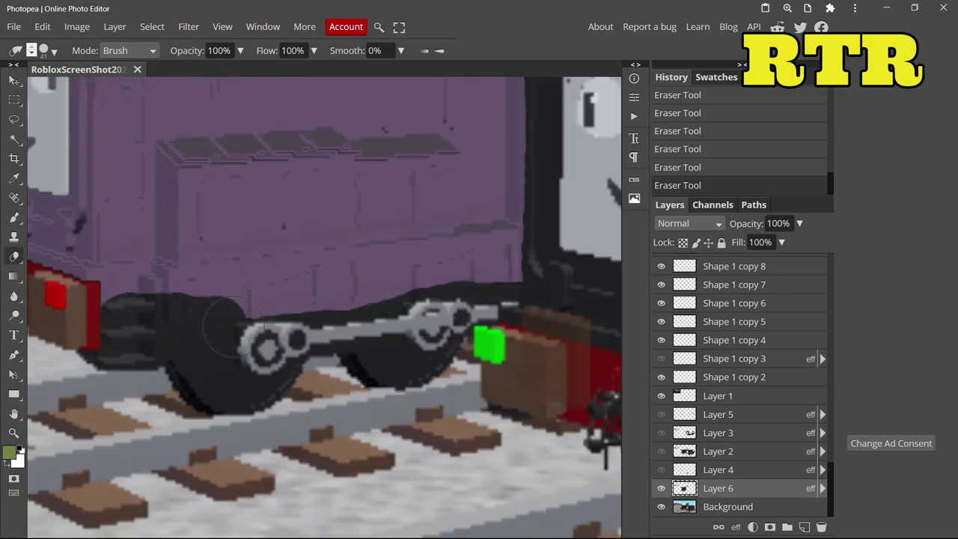
scroll(266, 416, up, 4)
mouse_move(169, 472)
mouse_down()
mouse_move(529, 444)
mouse_move(397, 461)
mouse_move(158, 462)
mouse_move(168, 483)
mouse_move(538, 448)
mouse_up()
click(682, 172)
drag(257, 477, 538, 445)
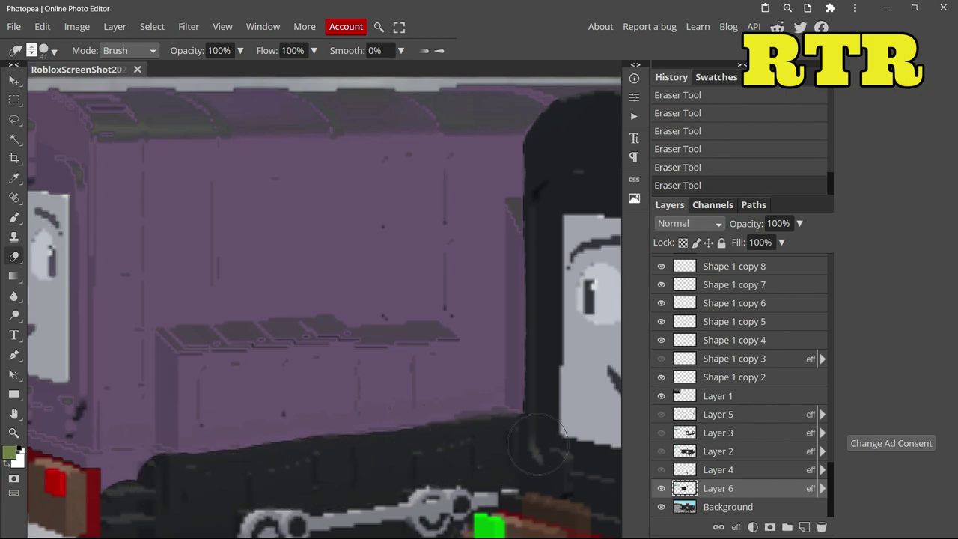
drag(78, 487, 147, 477)
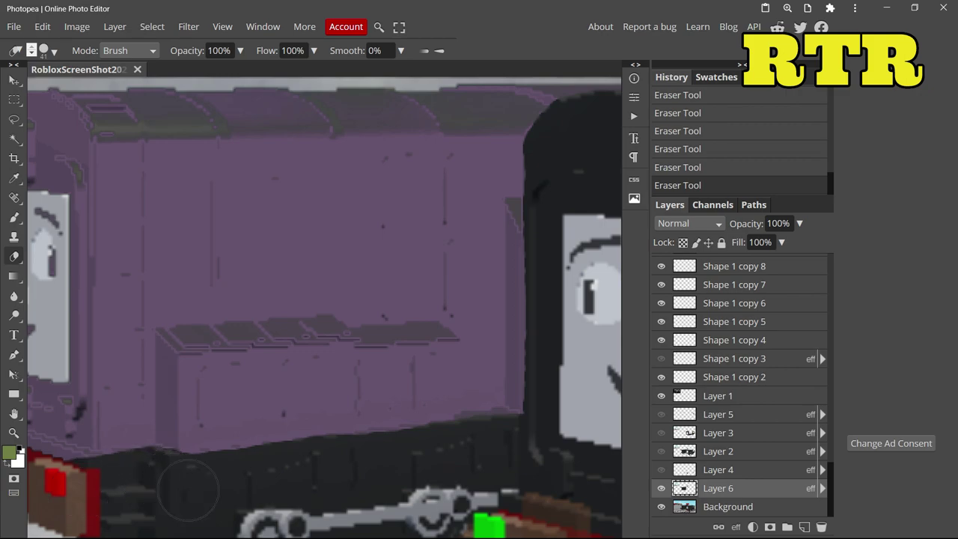
- Erase the purple overlay along the rear engine's buffer beam, below its front panel
scroll(187, 490, down, 3)
scroll(179, 419, left, 5)
scroll(269, 380, up, 2)
scroll(217, 389, up, 3)
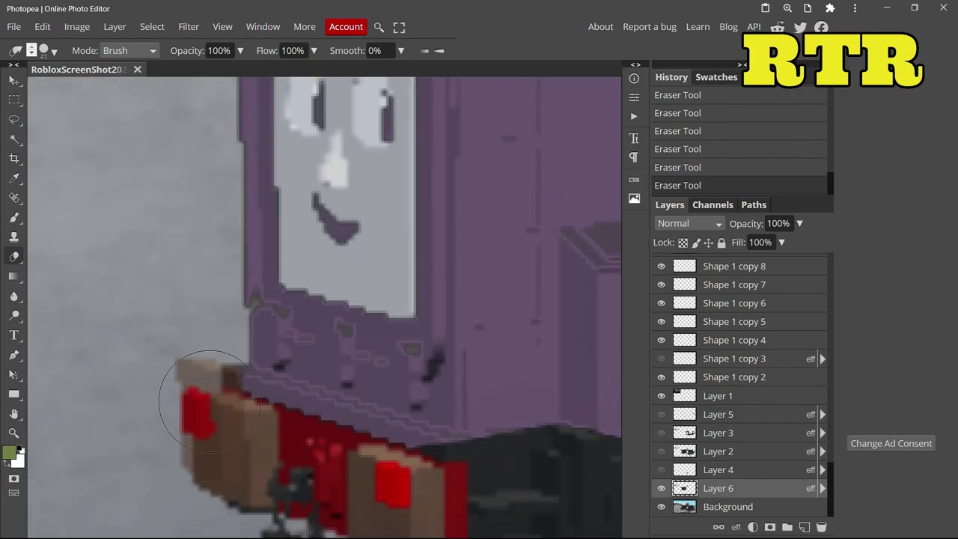
drag(210, 400, 454, 485)
- Erase the purple overlay from the roof and upper middle of the rear engine's side, above the side box
scroll(225, 411, down, 4)
scroll(300, 416, up, 3)
mouse_move(247, 373)
mouse_down()
mouse_move(208, 309)
mouse_move(172, 324)
mouse_up()
mouse_move(270, 270)
mouse_down()
mouse_move(334, 265)
mouse_move(384, 296)
mouse_move(367, 272)
mouse_move(379, 410)
mouse_move(271, 340)
mouse_move(442, 318)
mouse_move(442, 445)
mouse_move(193, 429)
mouse_move(184, 353)
mouse_move(255, 396)
mouse_up()
mouse_move(450, 303)
mouse_down()
mouse_move(482, 328)
mouse_move(529, 328)
mouse_move(448, 315)
mouse_up()
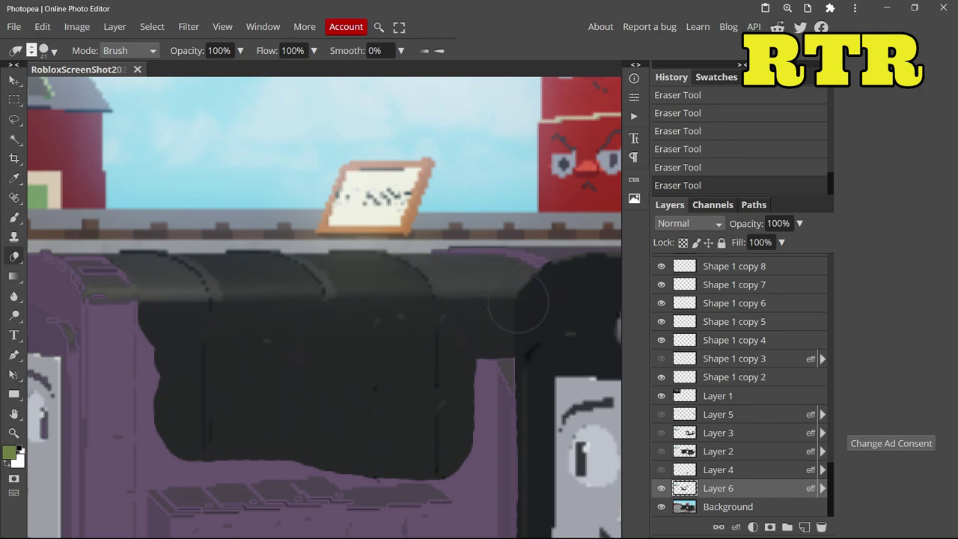
scroll(174, 215, down, 3)
drag(171, 212, 169, 244)
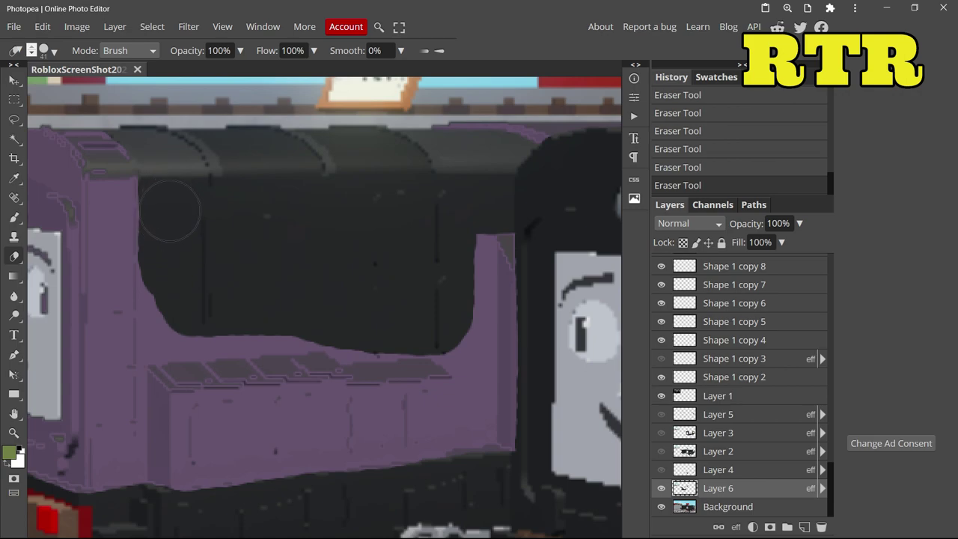
drag(170, 210, 178, 309)
- Reduce the eraser to 17 px and erase the purple around the top and rear end of the rear engine's side box
click(53, 51)
drag(149, 88, 140, 88)
mouse_move(186, 329)
mouse_down()
mouse_move(214, 350)
mouse_move(268, 343)
mouse_move(394, 356)
mouse_move(465, 316)
mouse_move(485, 234)
mouse_move(467, 412)
mouse_move(469, 444)
mouse_move(491, 455)
mouse_move(486, 284)
mouse_move(382, 304)
mouse_move(436, 447)
mouse_up()
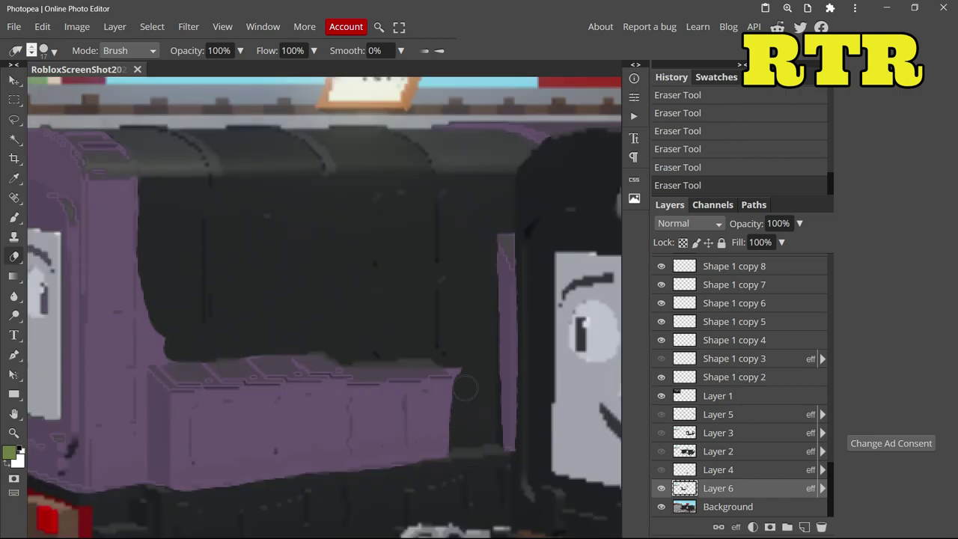
- Shrink the eraser to 13 px and smaller and erase the purple between the rear engine's front section and side box
click(54, 52)
drag(140, 87, 137, 87)
scroll(145, 269, up, 2)
drag(145, 308, 146, 376)
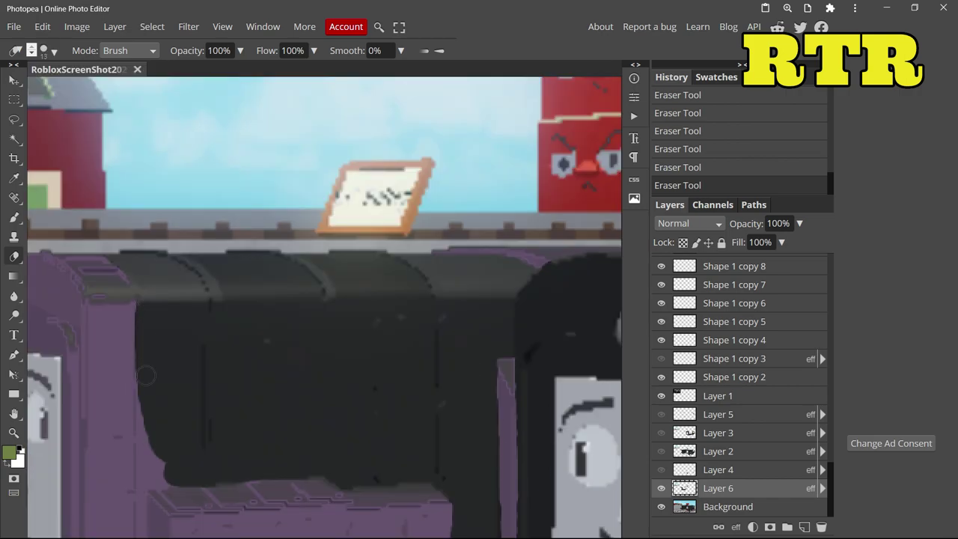
scroll(193, 478, down, 3)
click(53, 51)
mouse_move(135, 88)
mouse_down()
mouse_move(122, 88)
mouse_move(131, 91)
mouse_up()
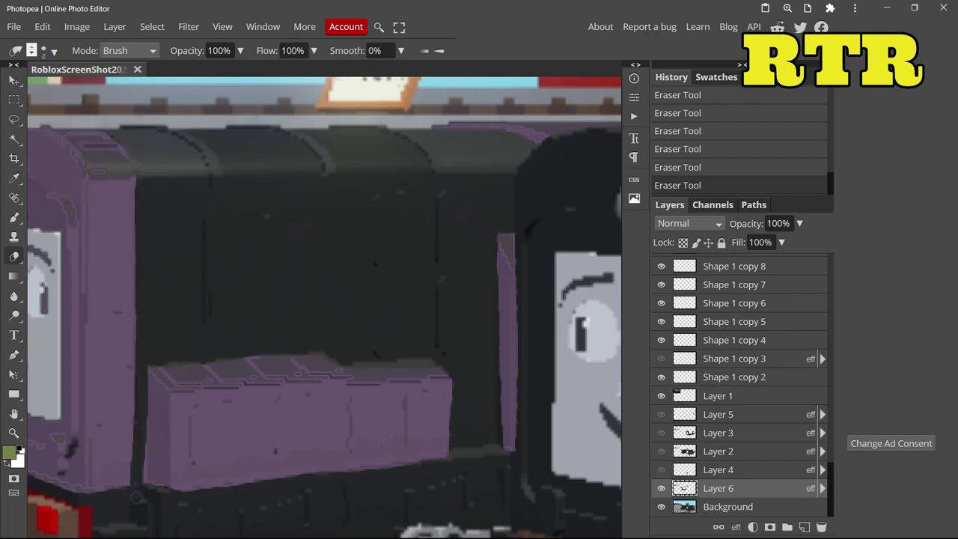
- Add the text SPLATTER on the wall beside the rear engine and merge it into the layer below
scroll(250, 371, down, 5)
scroll(280, 387, up, 3)
scroll(440, 337, down, 3)
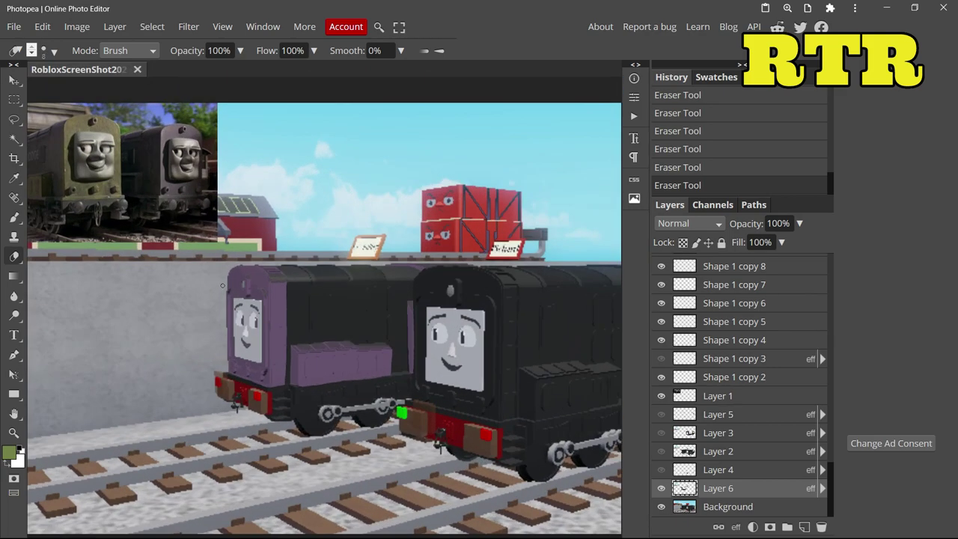
scroll(229, 303, down, 1)
scroll(233, 313, up, 1)
key(t)
click(103, 378)
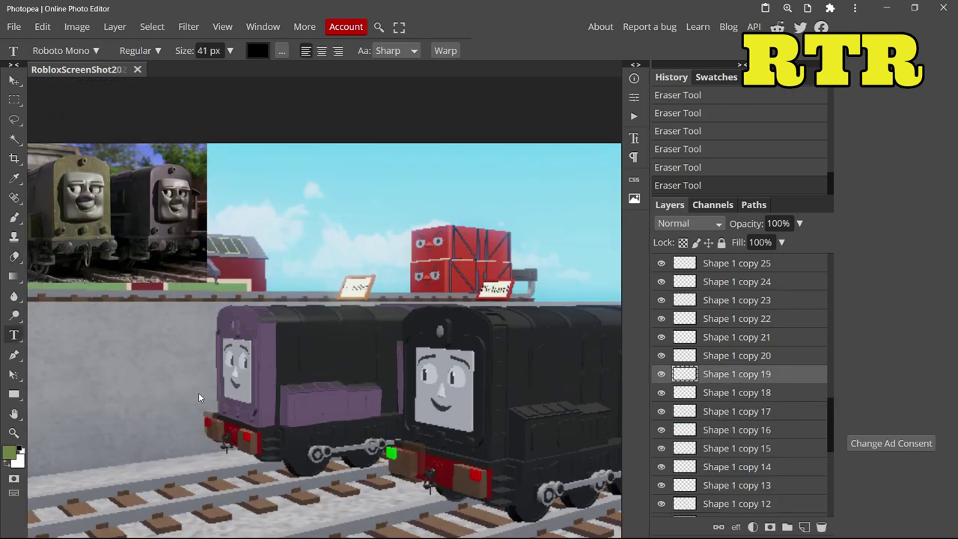
text(SPLATTER)
click(14, 80)
key(ctrl+e)
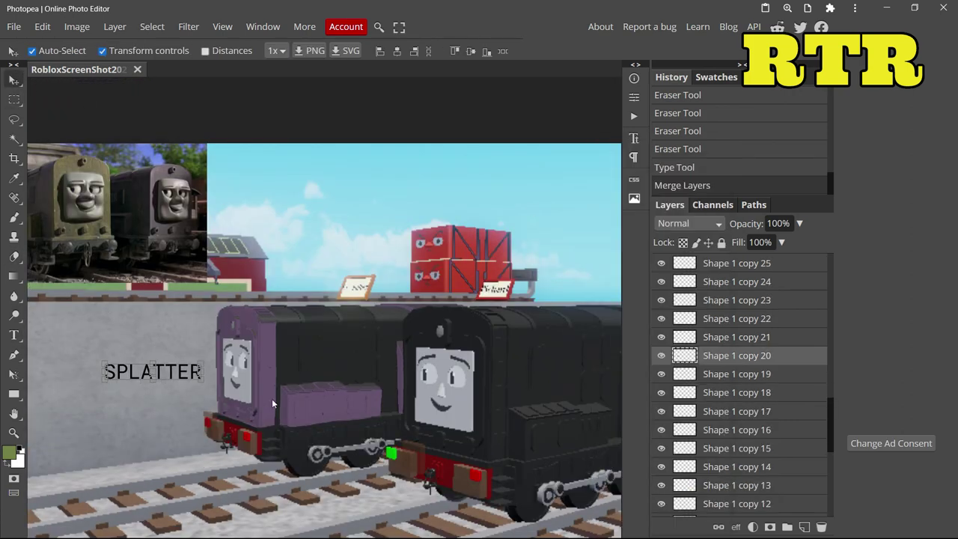
- Move the SPLATTER lettering onto the rear engine's side, scale it to about 55% by 65% and rotate it about -6.2°
drag(199, 388, 349, 370)
scroll(349, 366, up, 3)
scroll(350, 365, down, 1)
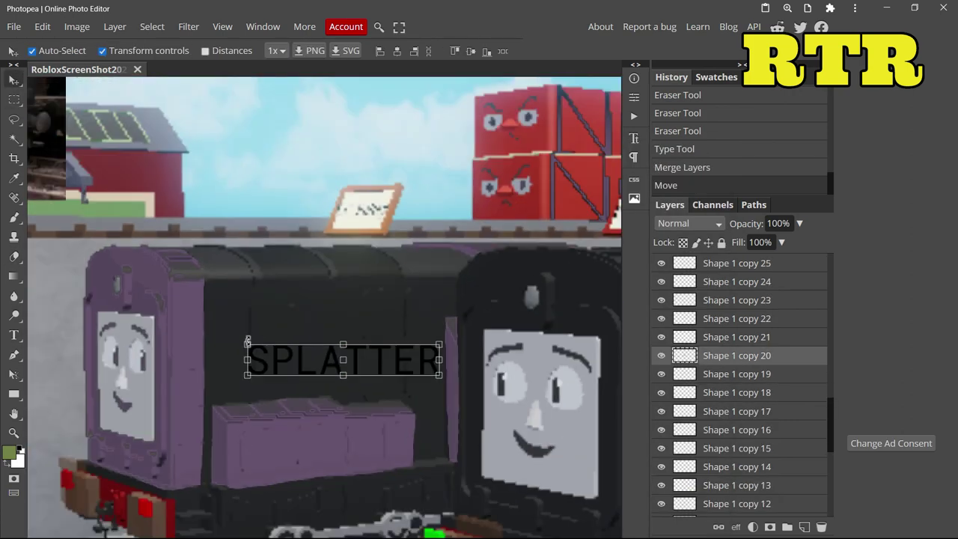
drag(248, 343, 352, 362)
scroll(352, 365, up, 1)
drag(363, 420, 345, 400)
scroll(390, 395, up, 4)
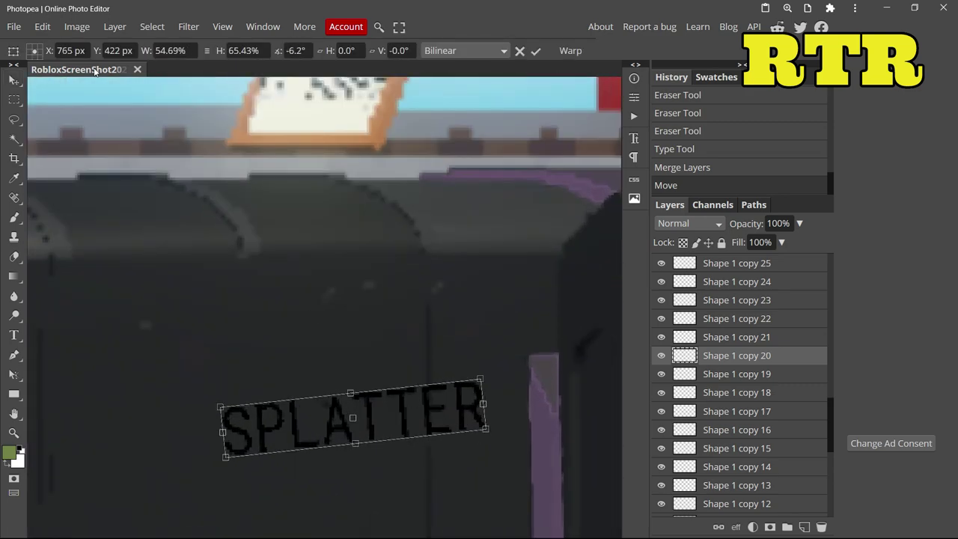
- Warp the SPLATTER lettering by shifting its upper-left and lower-right corners inward to slant it with the engine's side
click(43, 27)
mouse_move(134, 360)
click(213, 416)
drag(222, 436, 239, 411)
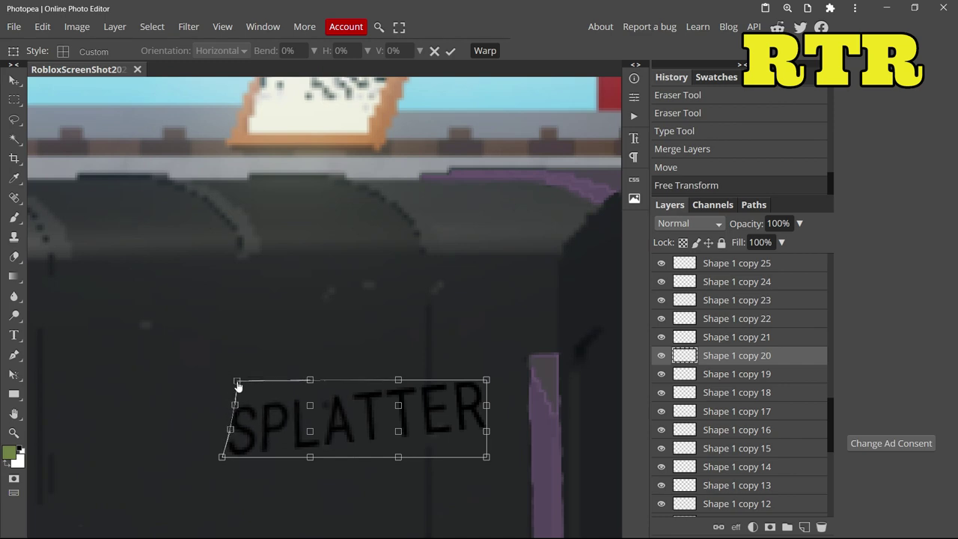
drag(486, 457, 473, 458)
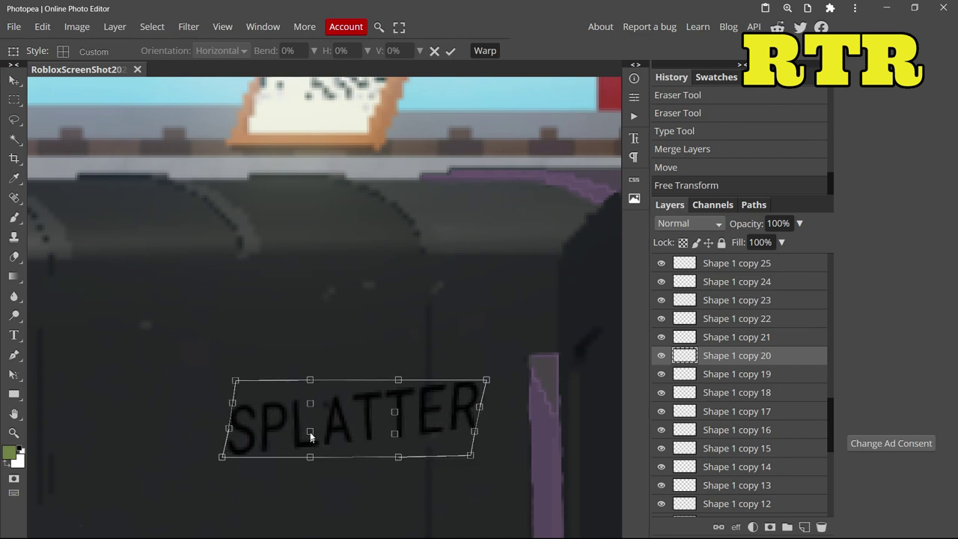
key(Return)
- Give the SPLATTER lettering a pale purple-grey Color Overlay, #99919d
right_click(736, 355)
click(664, 154)
click(124, 303)
click(169, 307)
click(387, 192)
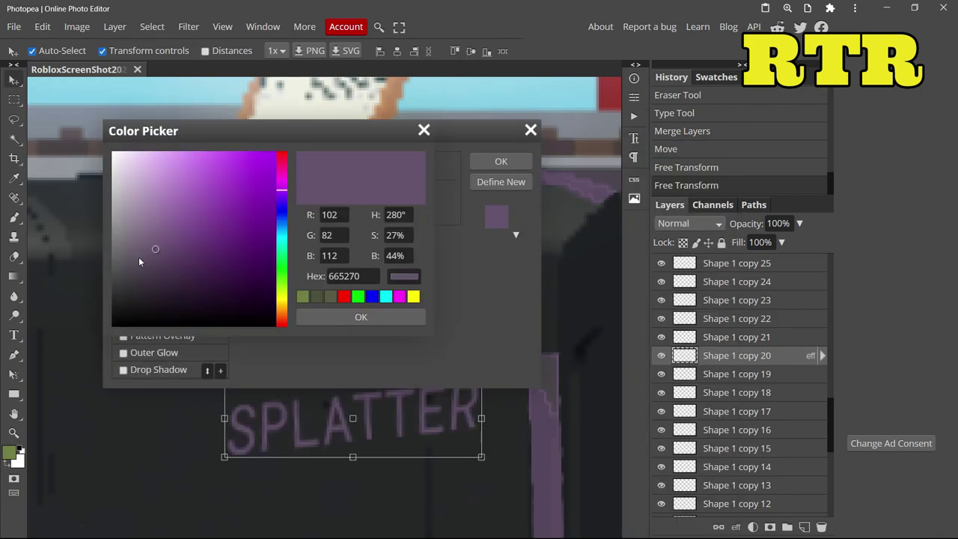
drag(140, 260, 124, 223)
click(361, 317)
click(512, 163)
- Reposition the SPLATTER lettering above the rear engine's side box and slightly warp its upper-right corner
scroll(389, 262, down, 3)
drag(307, 281, 315, 308)
click(42, 27)
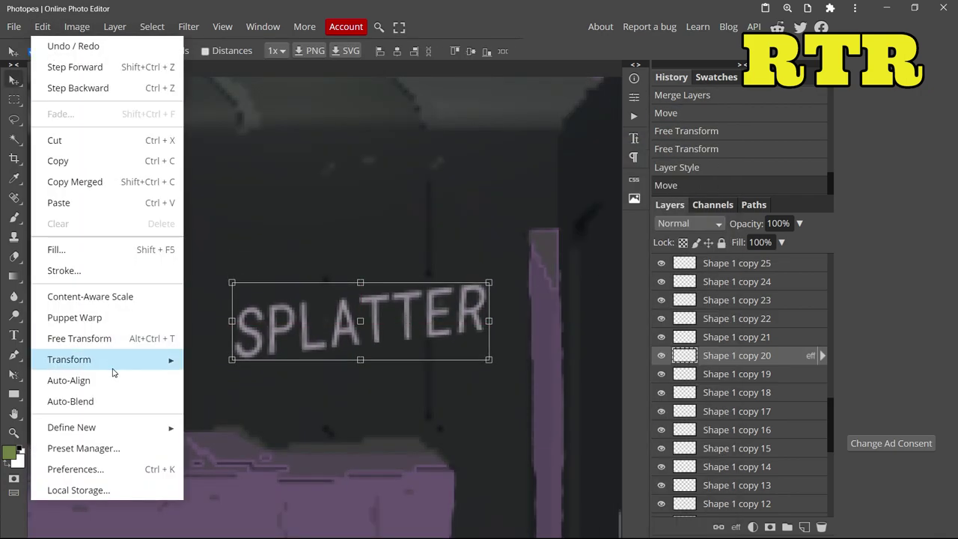
mouse_move(113, 364)
click(213, 416)
drag(415, 284, 416, 286)
drag(485, 289, 487, 293)
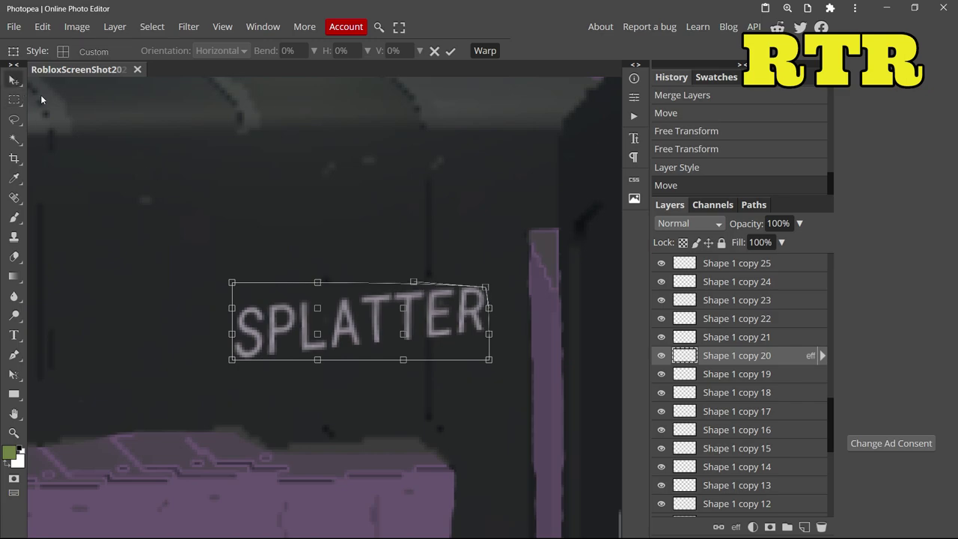
click(15, 80)
scroll(365, 366, down, 2)
drag(307, 330, 308, 329)
scroll(290, 345, down, 3)
click(14, 80)
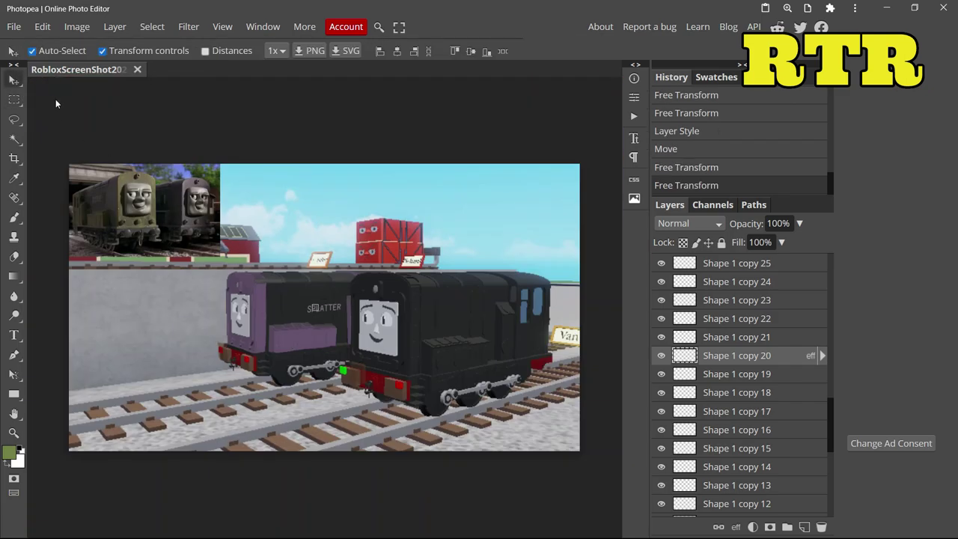
- Show Shape 1 copy 3 and Layers 2 to 5, and move the purple Layer 6 above Layer 1
click(188, 285)
scroll(190, 243, down, 1)
scroll(190, 244, up, 3)
click(747, 359)
scroll(632, 455, down, 1)
drag(661, 470, 659, 359)
drag(679, 488, 783, 397)
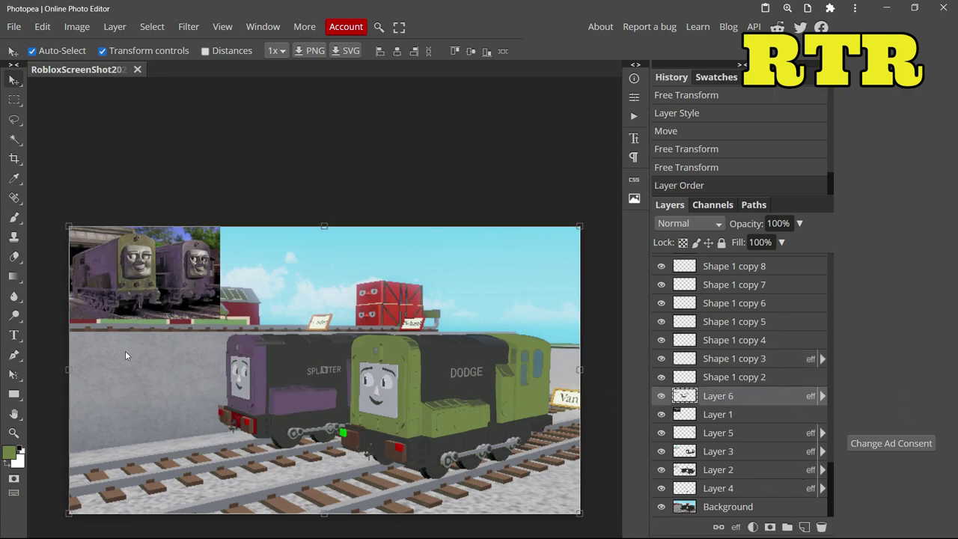
- Erase the purple overlay covering the reference photo on Layer 6 with a 36 px eraser
click(14, 257)
click(96, 262)
click(54, 51)
click(142, 89)
drag(95, 252, 99, 312)
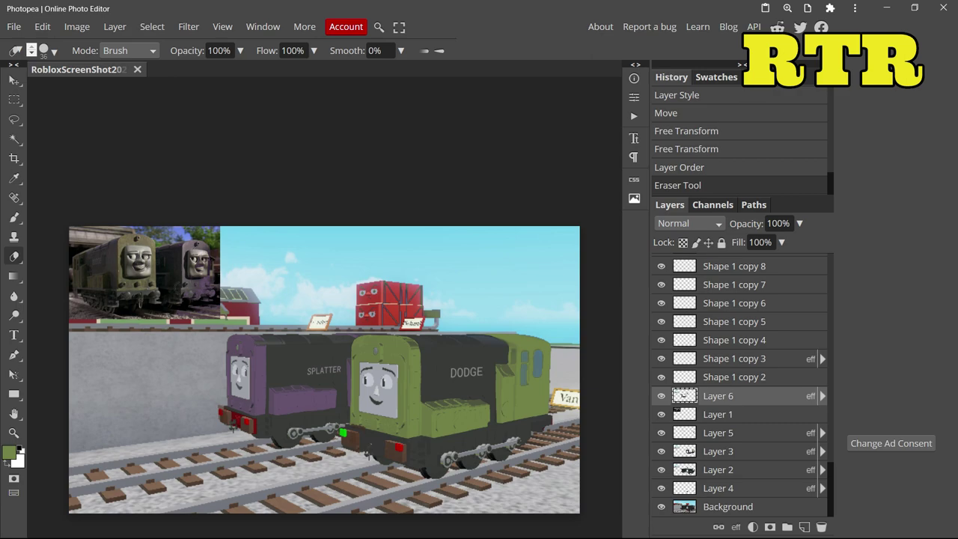
click(71, 258)
- Try reusing a duplicate of Layer 4 on the rear engine's buffer beam, and delete the copy
key(v)
click(718, 488)
right_click(754, 491)
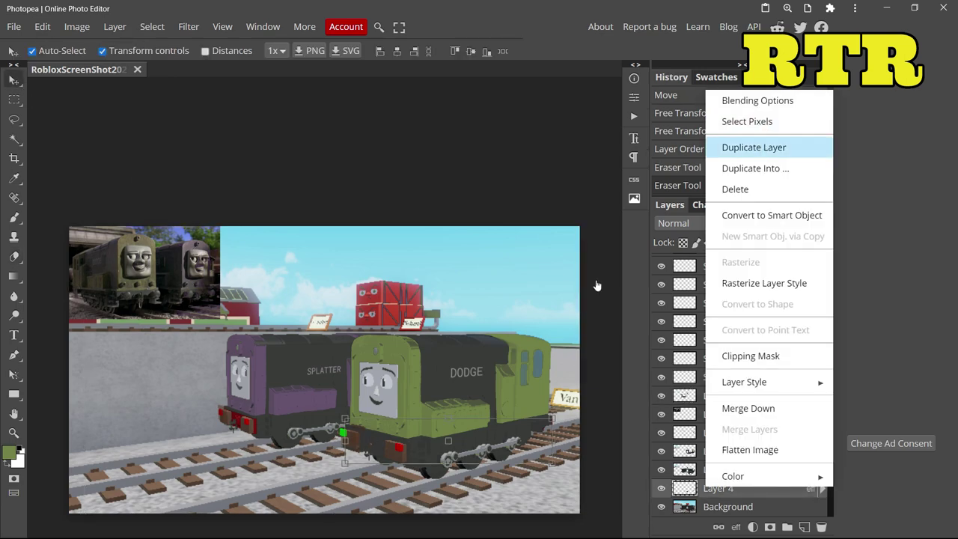
click(752, 146)
drag(244, 426, 240, 426)
right_click(707, 491)
click(734, 196)
- Make the Background layer active for work on the rear engine's red buffer beam
scroll(226, 422, up, 8)
click(757, 506)
click(153, 27)
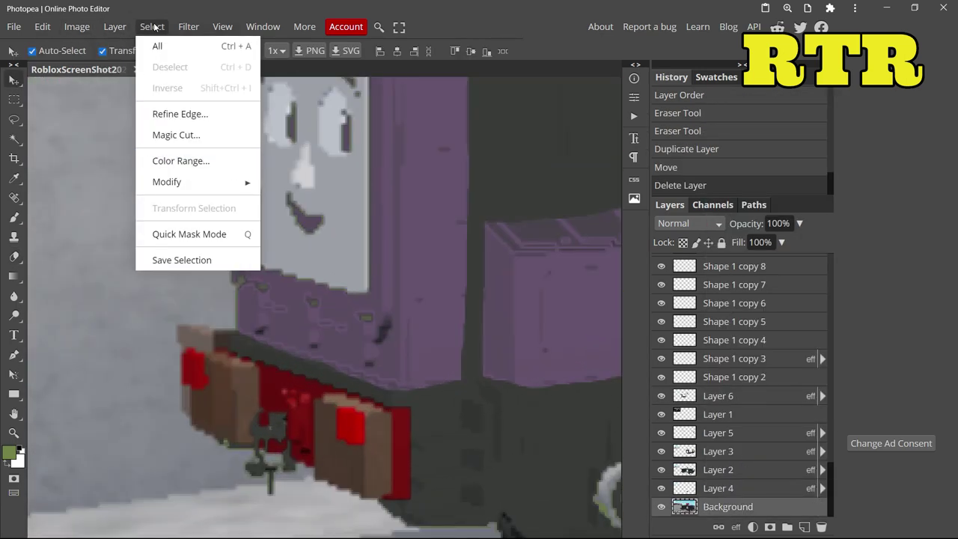
click(179, 160)
click(398, 431)
click(288, 131)
- Select all red areas of the rear engine's buffer beam with the Magic Wand at tolerance 16, adding to the selection
click(14, 139)
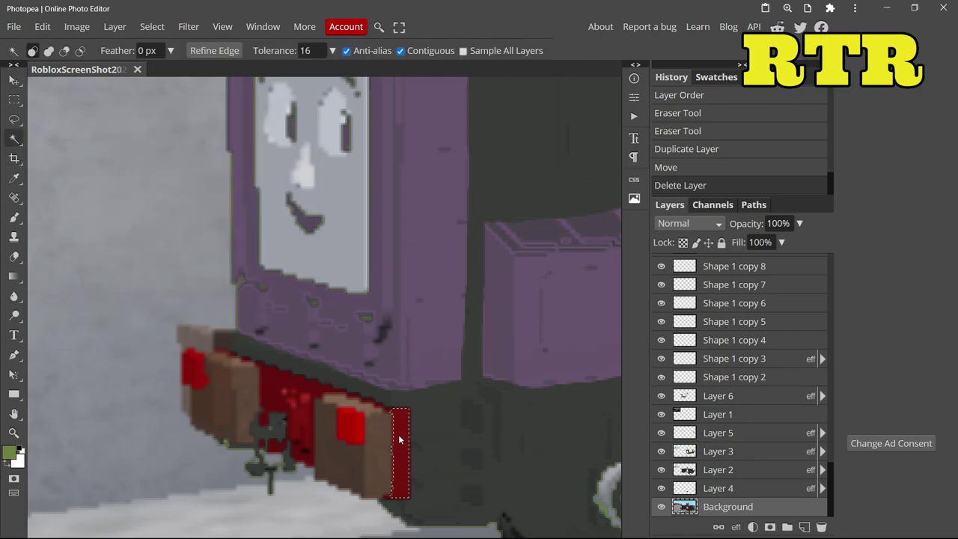
click(398, 437)
click(399, 437)
click(402, 435)
click(404, 434)
click(407, 434)
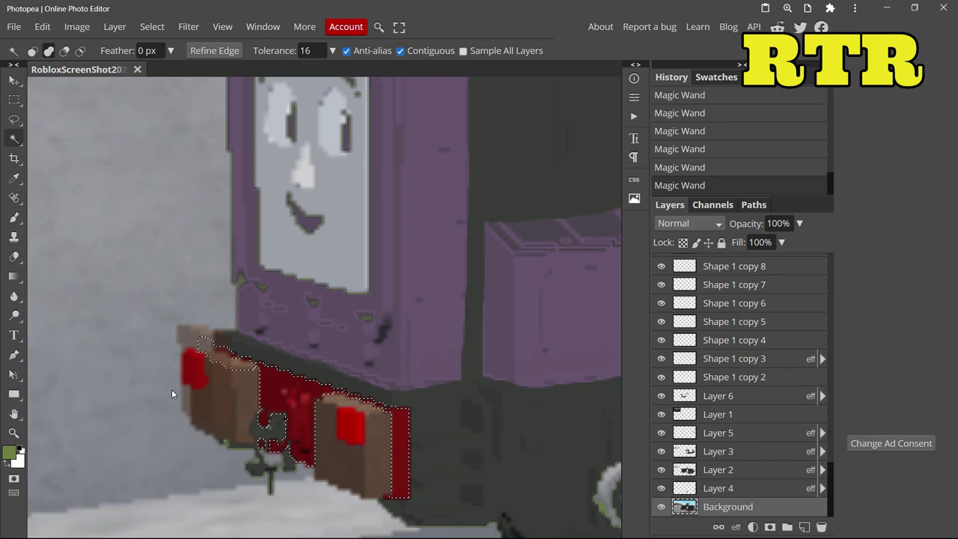
- Copy the selected red areas to a new layer and apply a Color Overlay sampled from the rear engine's dark undercarriage
key(ctrl+c)
key(ctrl+v)
right_click(703, 488)
click(741, 105)
click(131, 302)
click(423, 210)
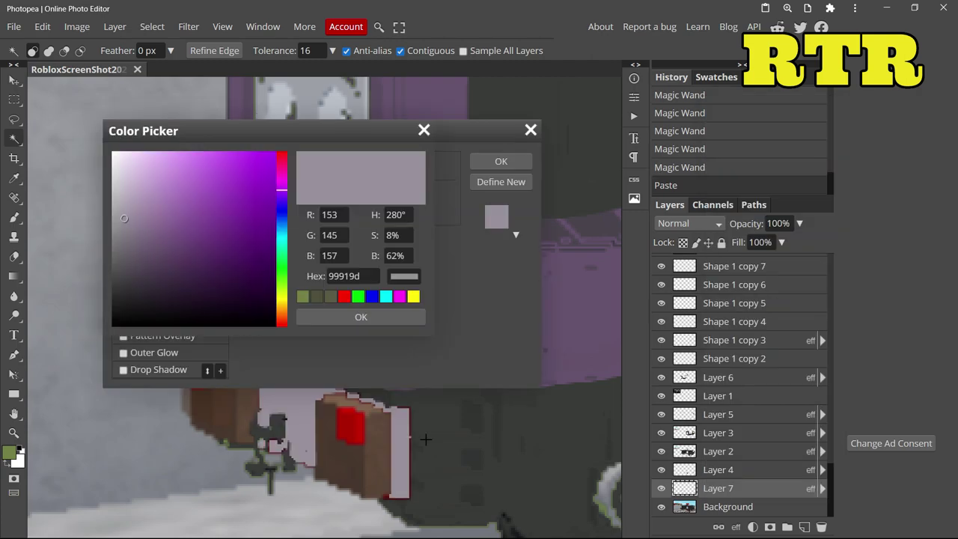
click(426, 439)
click(368, 317)
click(124, 234)
click(142, 234)
click(495, 162)
- Try erasing the dark overlay from the front engine's wheels on Layer 2
scroll(415, 320, down, 5)
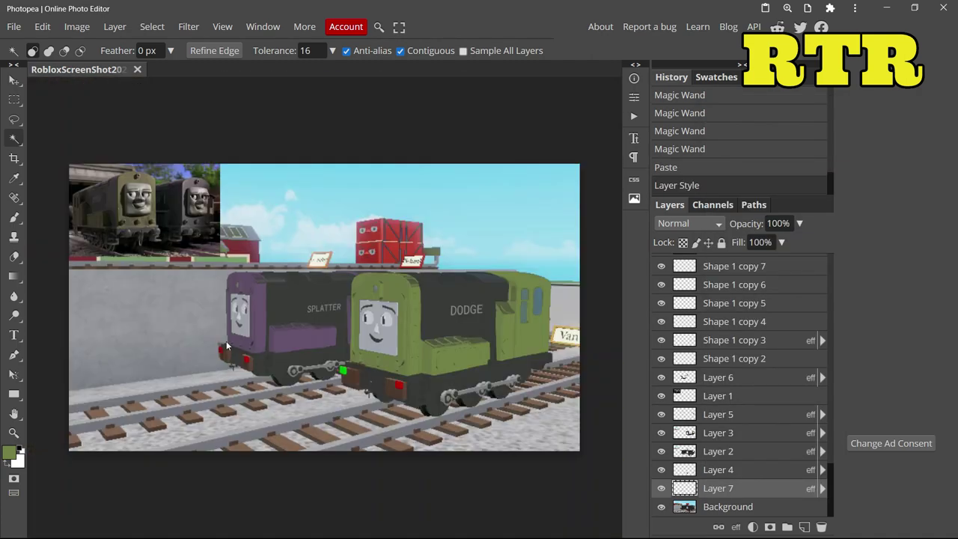
scroll(470, 311, up, 2)
scroll(501, 403, up, 3)
click(718, 451)
key(e)
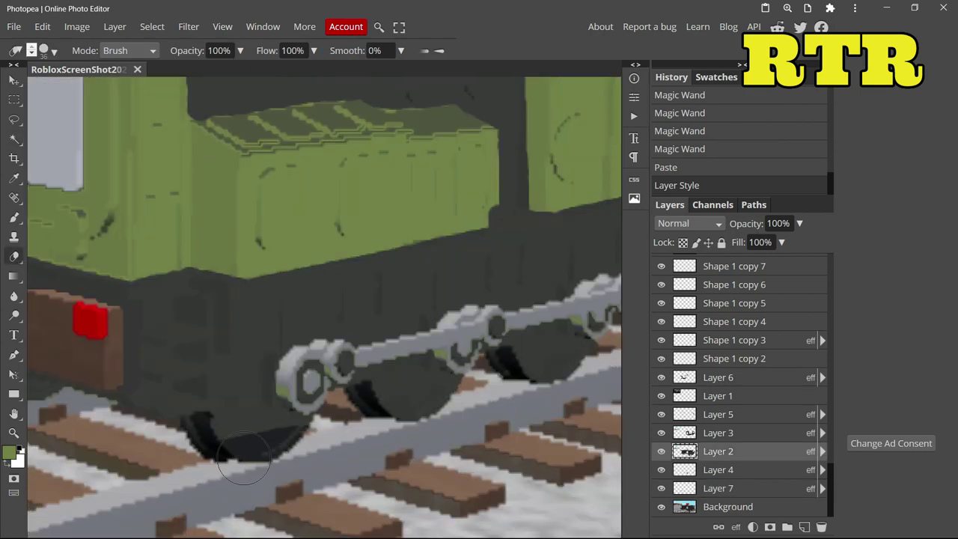
mouse_move(243, 457)
mouse_down()
mouse_move(543, 359)
mouse_move(385, 385)
mouse_up()
drag(174, 450, 172, 449)
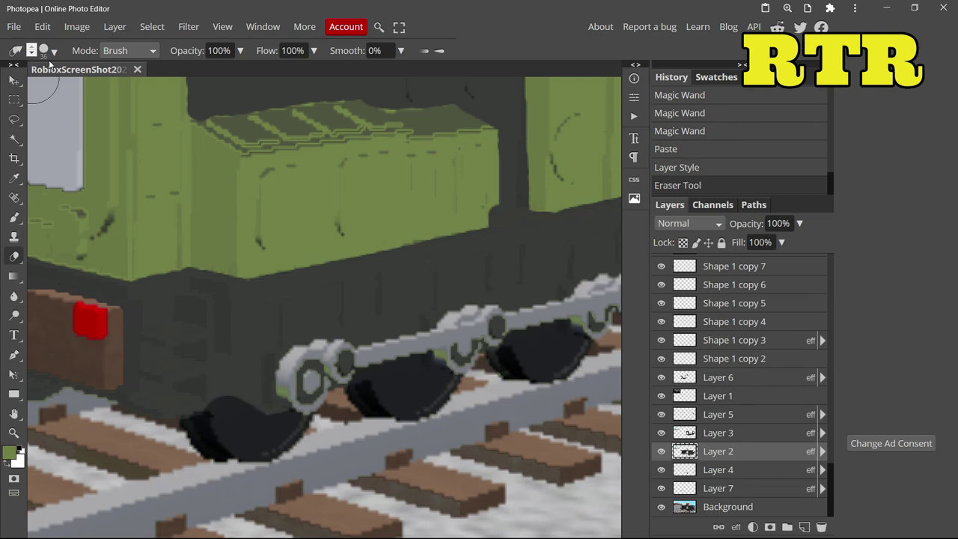
click(703, 170)
- Hide the reference photo on Layer 1 and erase the stray olive overlay it covered on Layer 3
scroll(355, 295, down, 5)
click(659, 394)
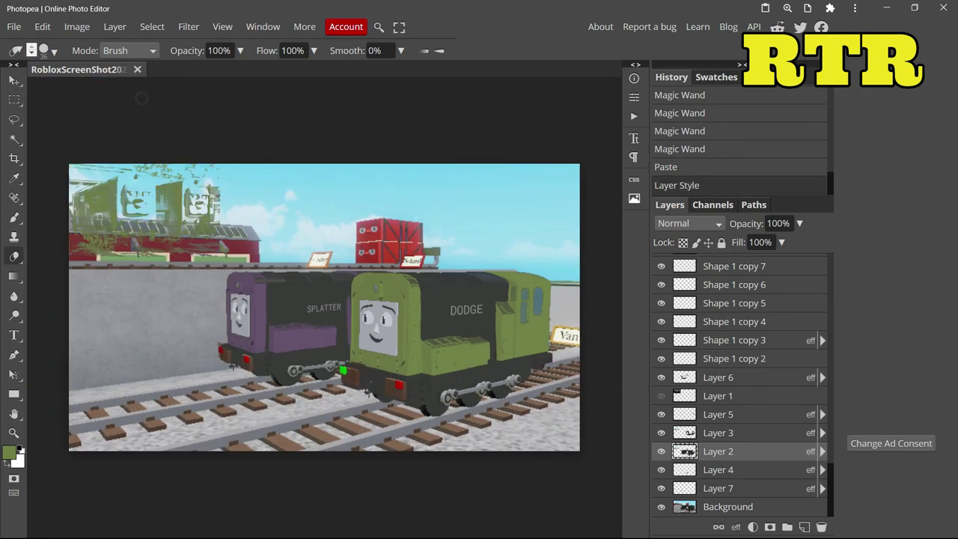
click(13, 79)
click(718, 432)
click(13, 256)
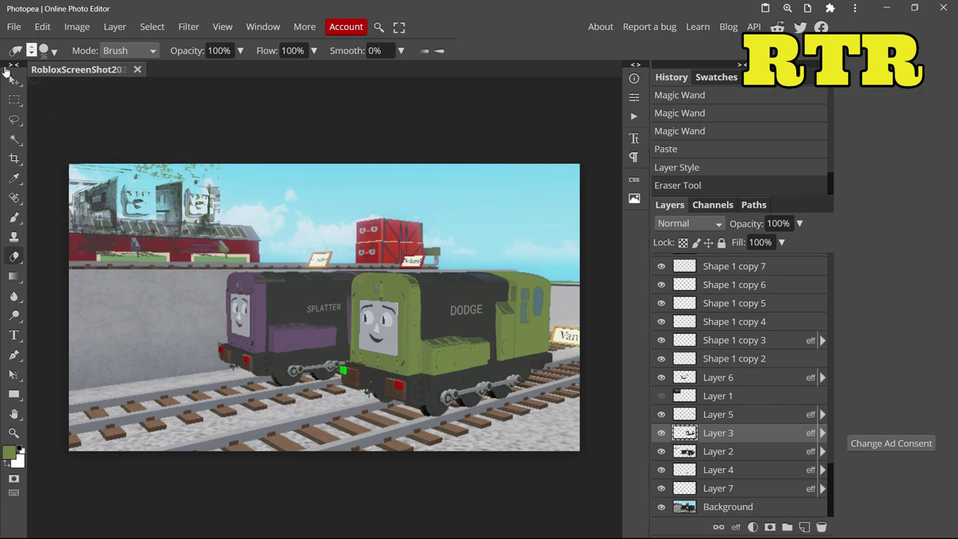
- Erase the stray dark overlay from the sky and the red coach roof on Layer 2
click(12, 78)
click(718, 452)
click(13, 256)
drag(105, 225, 75, 166)
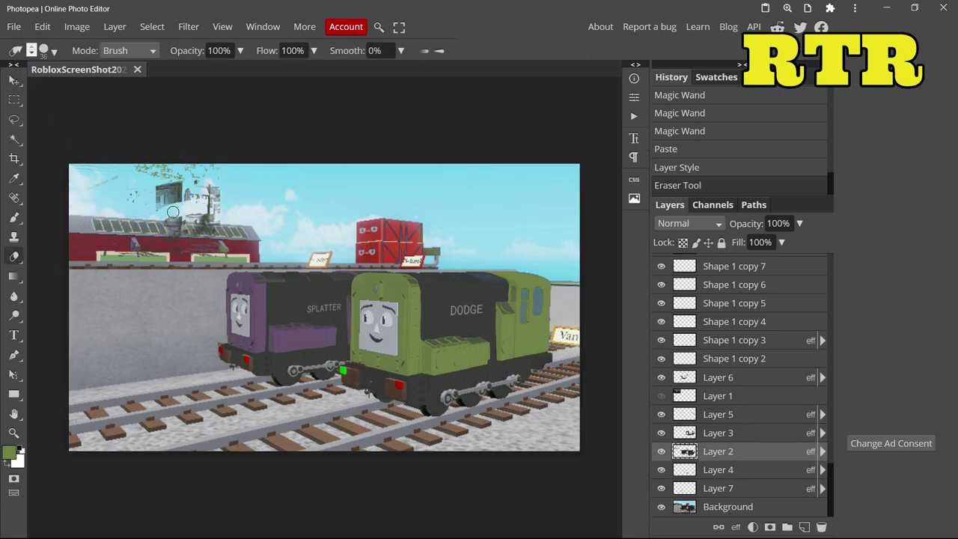
drag(173, 212, 119, 190)
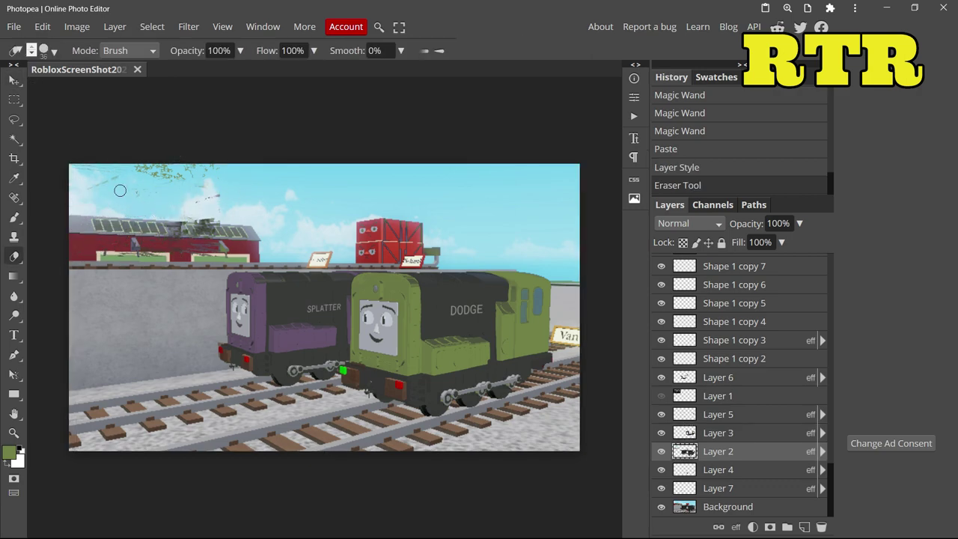
- Pick the layer holding the olive blotches in the sky, Layer 5, and erase them
click(14, 80)
click(166, 180)
scroll(172, 177, up, 5)
click(113, 197)
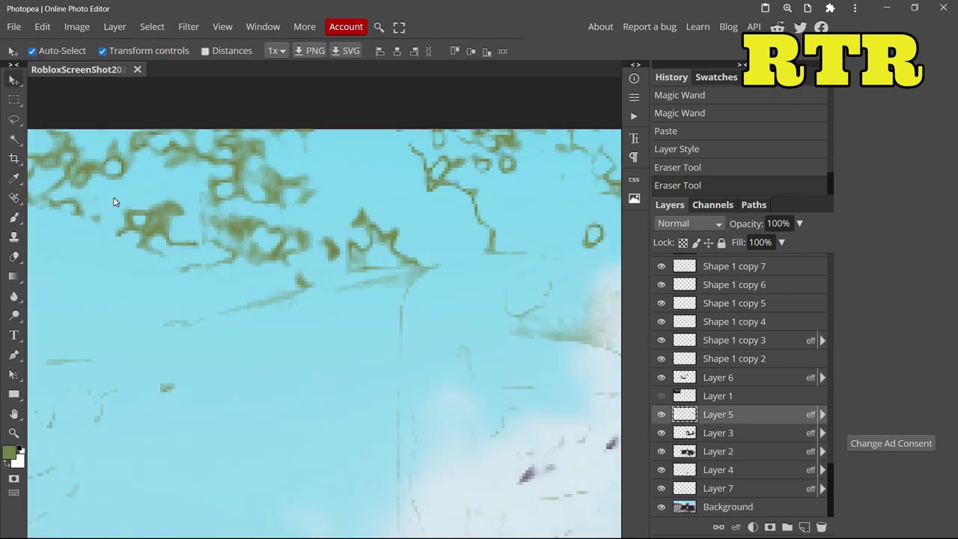
scroll(114, 197, down, 5)
click(14, 256)
- Erase the remaining faint olive streaks near the upper-left corner of the sky on Layer 5
click(14, 80)
scroll(105, 179, up, 7)
click(194, 165)
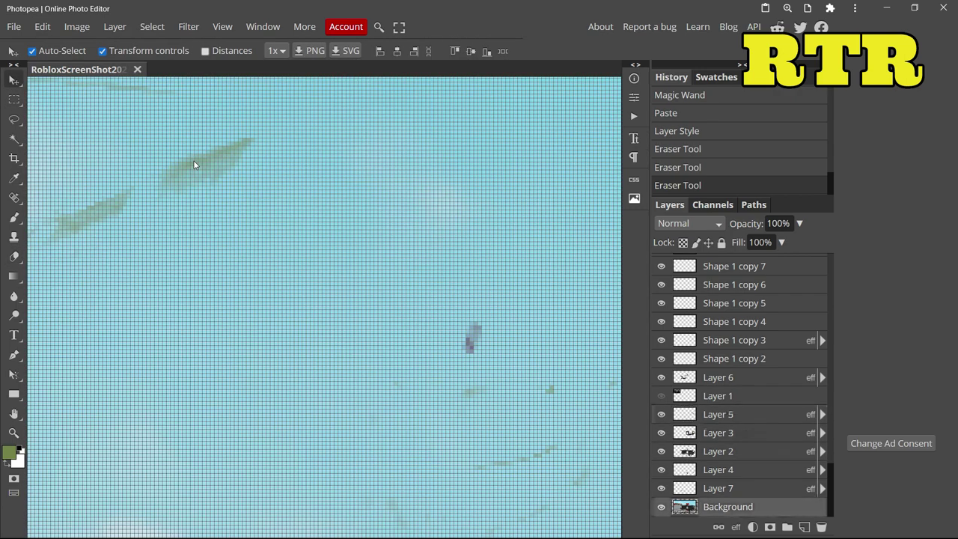
scroll(197, 161, down, 3)
scroll(203, 162, up, 7)
click(218, 193)
scroll(218, 193, down, 8)
click(13, 256)
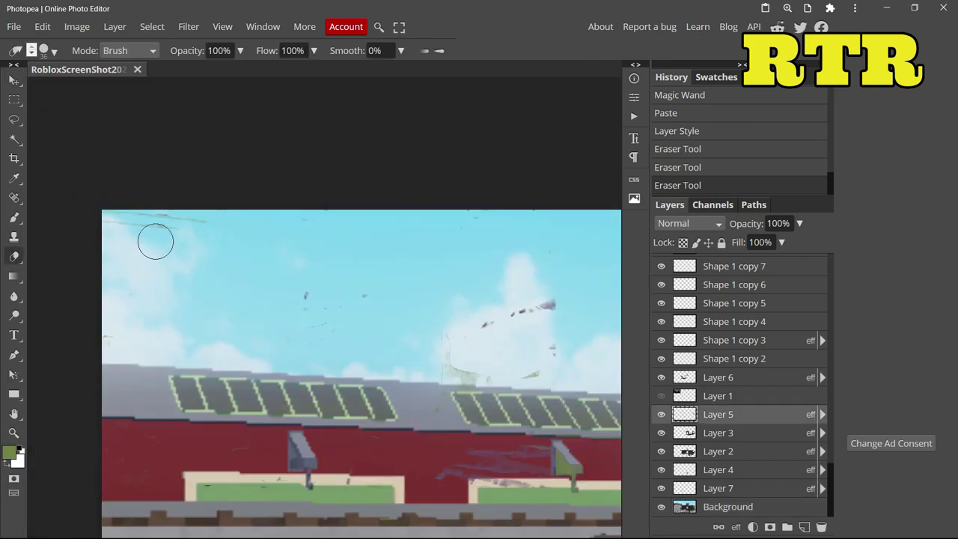
- Select Layer 6 through its purple specks and erase them from the sky, clouds and red coach side
click(14, 81)
click(306, 296)
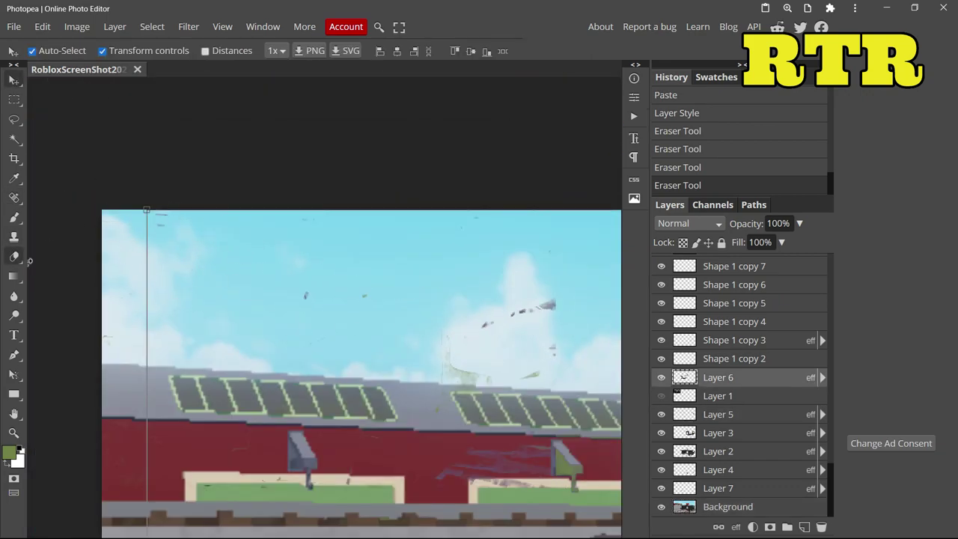
click(14, 256)
drag(307, 296, 447, 324)
drag(538, 458, 450, 470)
scroll(460, 392, down, 3)
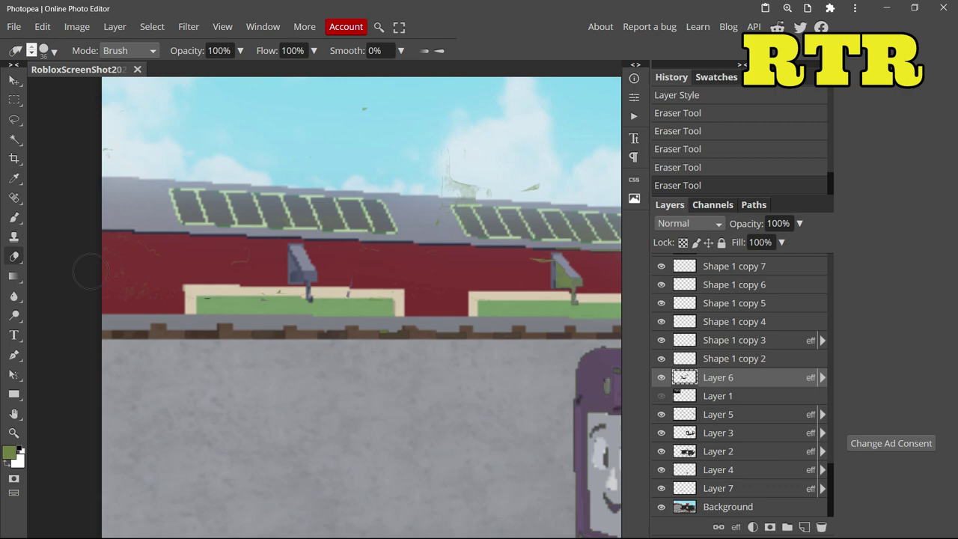
- Select Layer 3 through the olive fleck above the coach roof, undo the accidental move, and erase the layer's stray flecks from the sky
click(20, 83)
click(533, 188)
click(474, 214)
drag(535, 189, 536, 189)
key(ctrl+z)
scroll(535, 193, up, 4)
click(543, 196)
scroll(483, 224, down, 4)
click(13, 258)
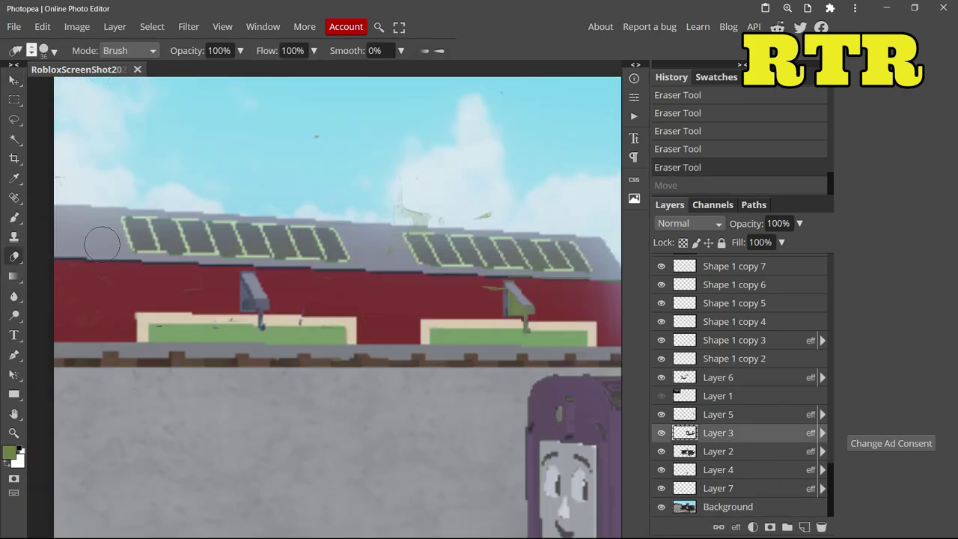
- Erase the leftover olive marks on Layer 5 from the coach's bracket, green panel, red side and the cloud above the roof
click(13, 80)
click(516, 303)
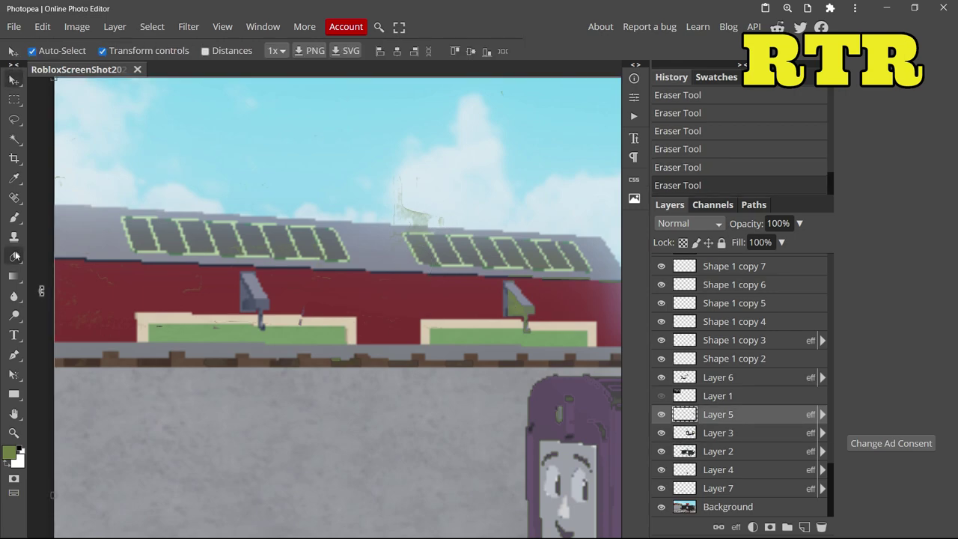
click(14, 256)
drag(517, 298, 528, 331)
drag(166, 327, 193, 284)
drag(400, 191, 428, 260)
scroll(428, 259, down, 5)
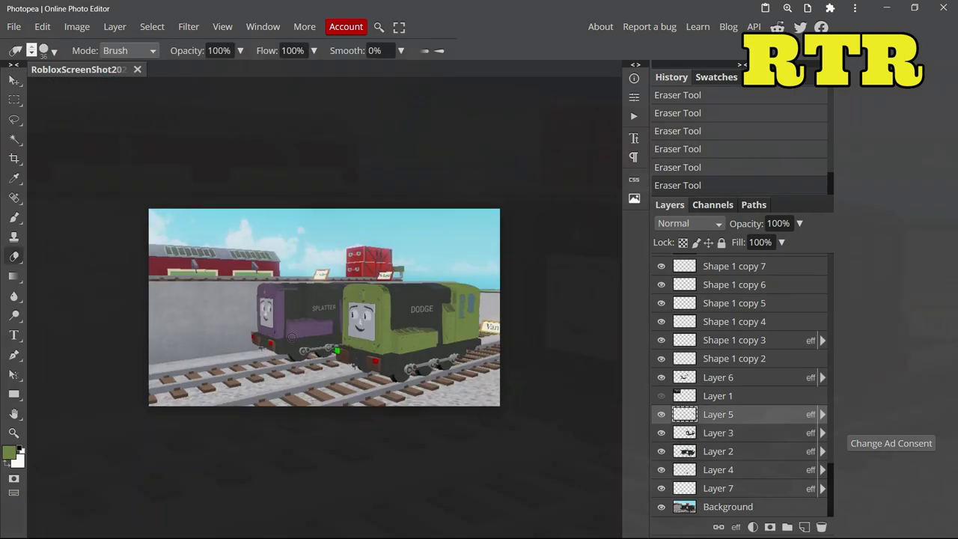